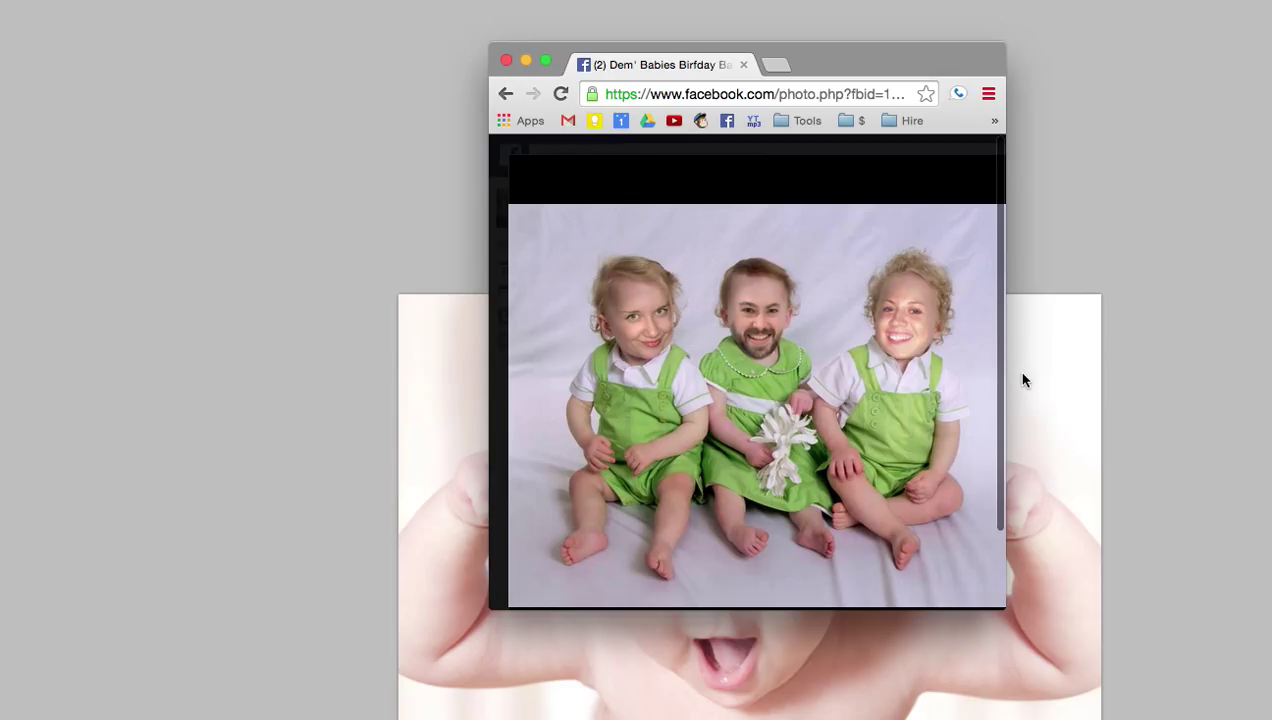
Examine the example photo of three babies with swapped faces and move the browser window out of the baby picture's way.
{"action": "left_click_drag", "start_coordinate": [821, 45], "coordinate": [689, 17]}
{"action": "left_click", "coordinate": [511, 284]}
{"action": "left_click", "coordinate": [625, 284]}
{"action": "key", "text": "Escape"}
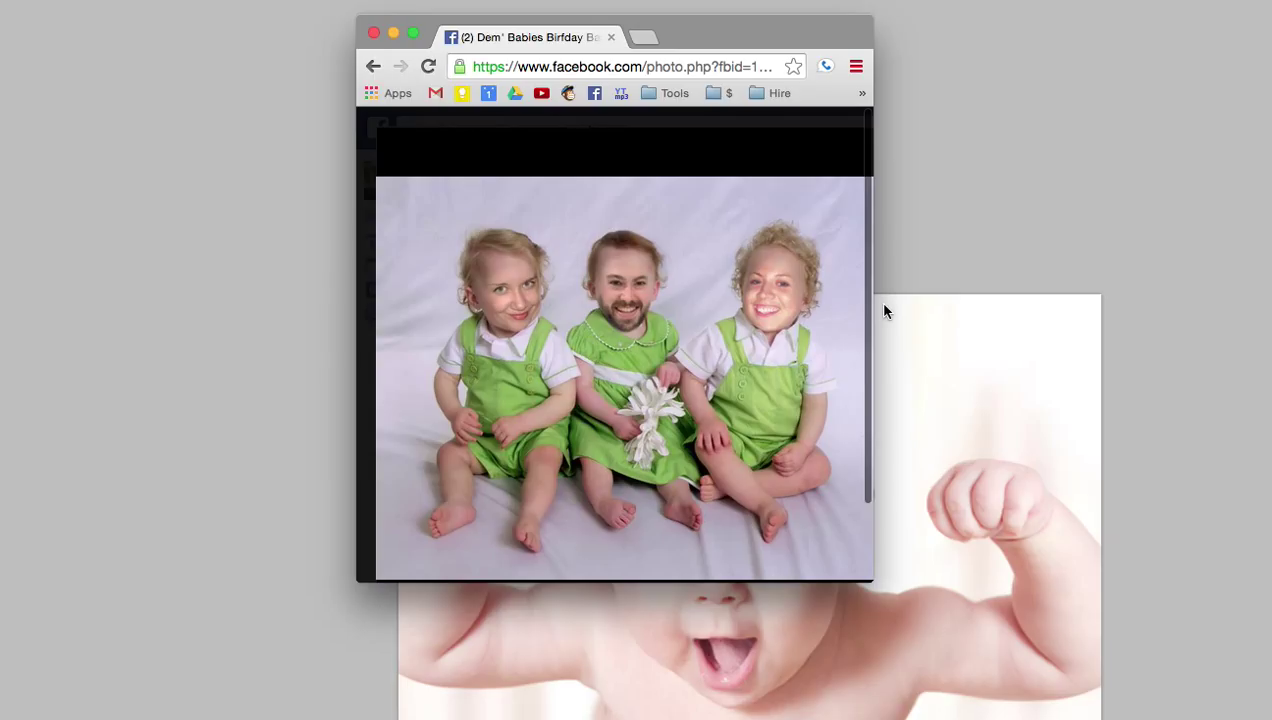
{"action": "left_click", "coordinate": [766, 296]}
{"action": "key", "text": "Escape"}
{"action": "left_click", "coordinate": [562, 305]}
{"action": "key", "text": "Escape"}
{"action": "left_click_drag", "start_coordinate": [699, 28], "coordinate": [0, 170]}
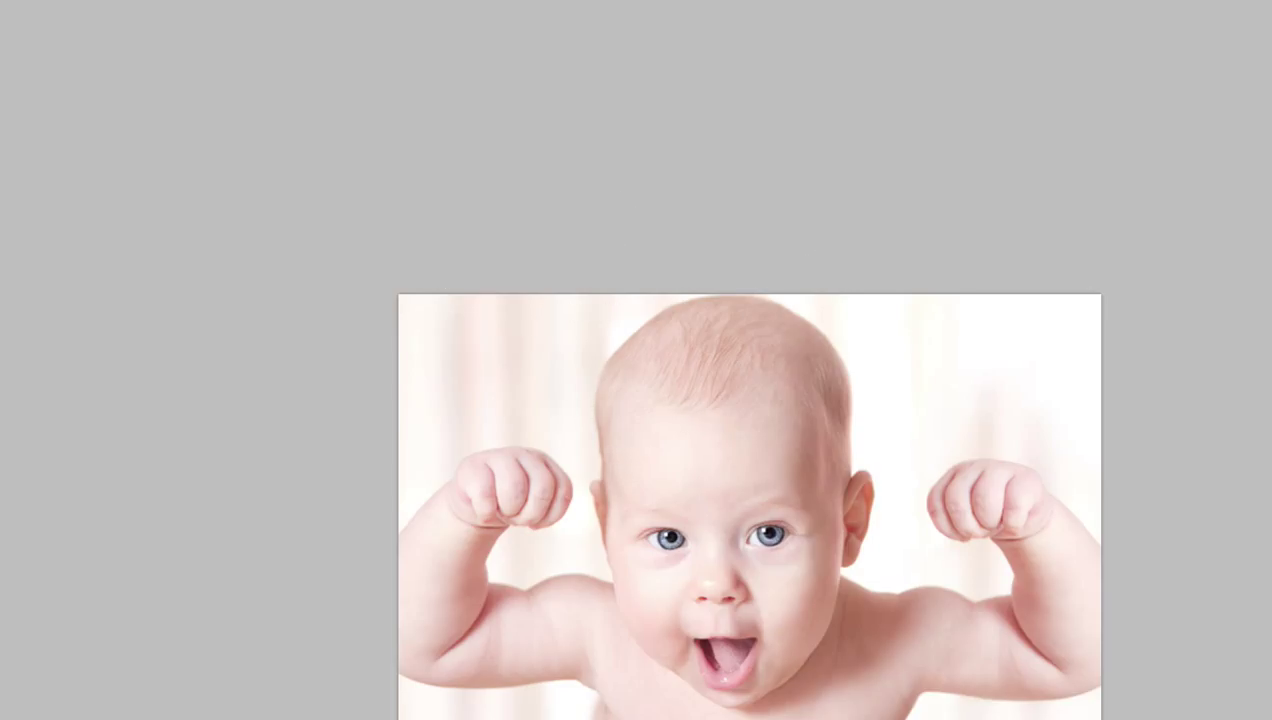
Capture the man's head from the browser photo and place it as a new layer over the baby picture.
{"action": "left_click_drag", "start_coordinate": [1271, 75], "coordinate": [1271, 30]}
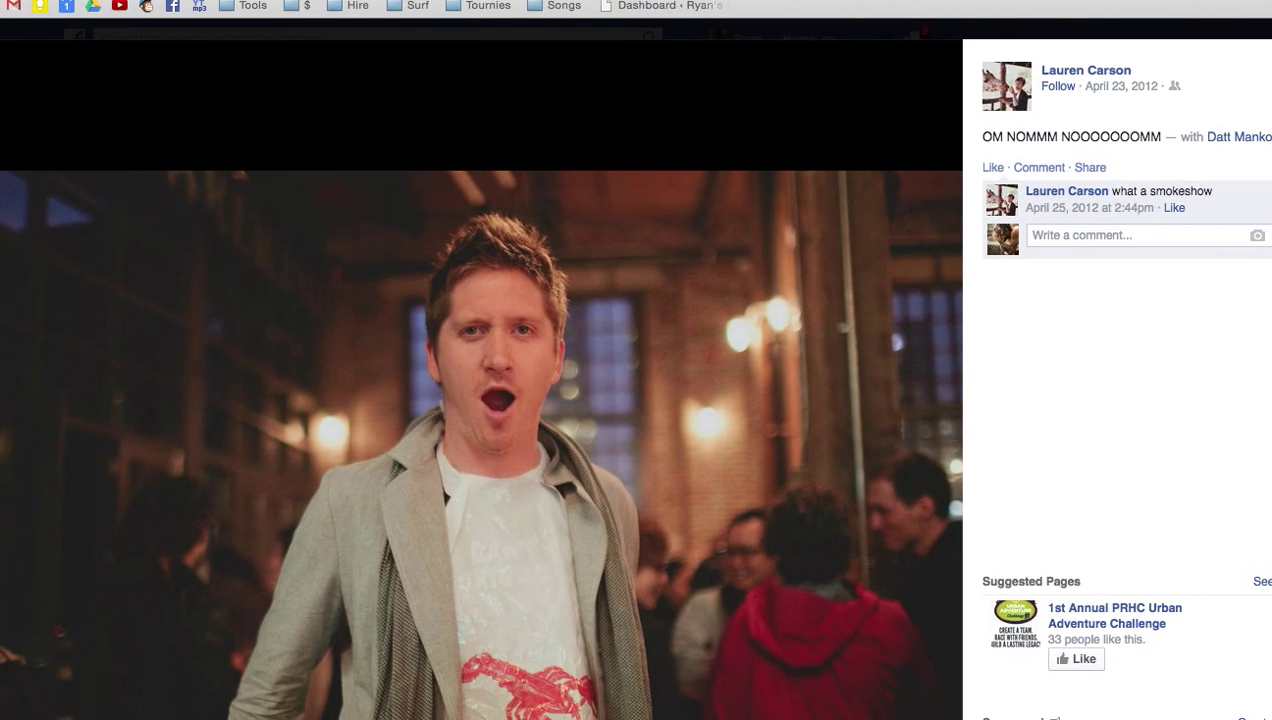
{"action": "left_click_drag", "start_coordinate": [1271, 719], "coordinate": [557, 719]}
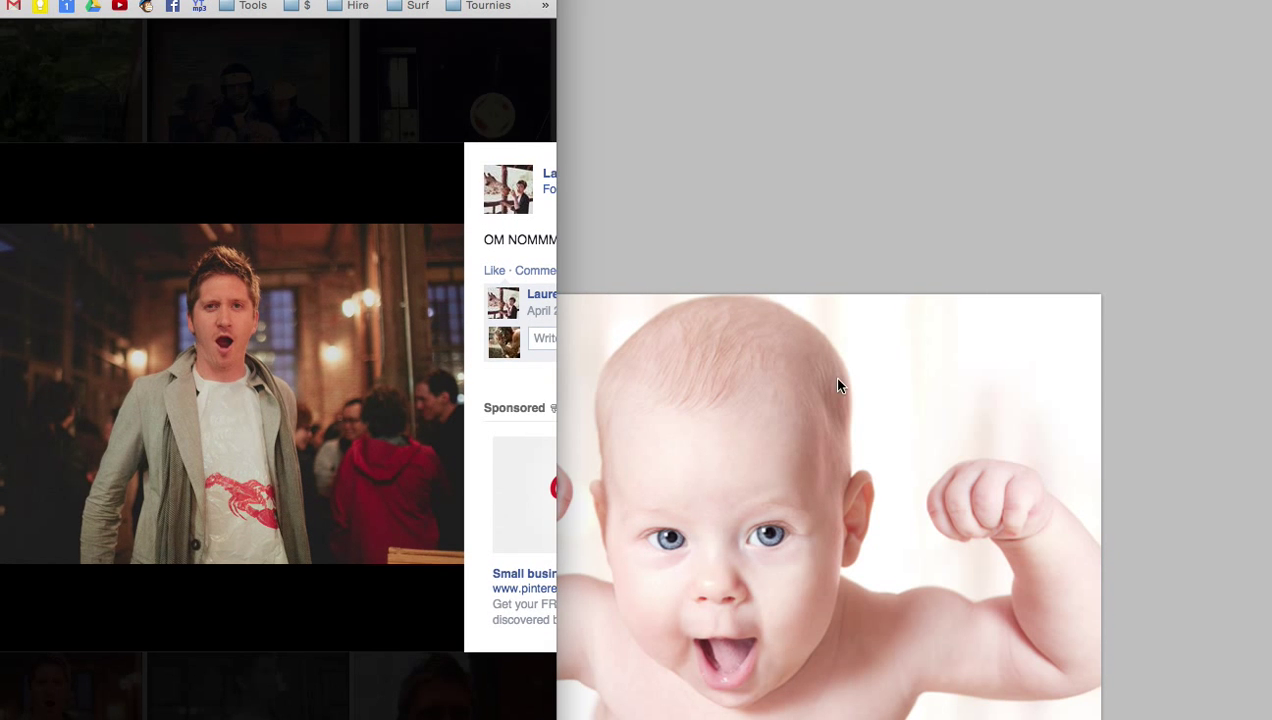
{"action": "mouse_move", "coordinate": [240, 305]}
{"action": "left_click_drag", "start_coordinate": [557, 718], "coordinate": [1271, 719]}
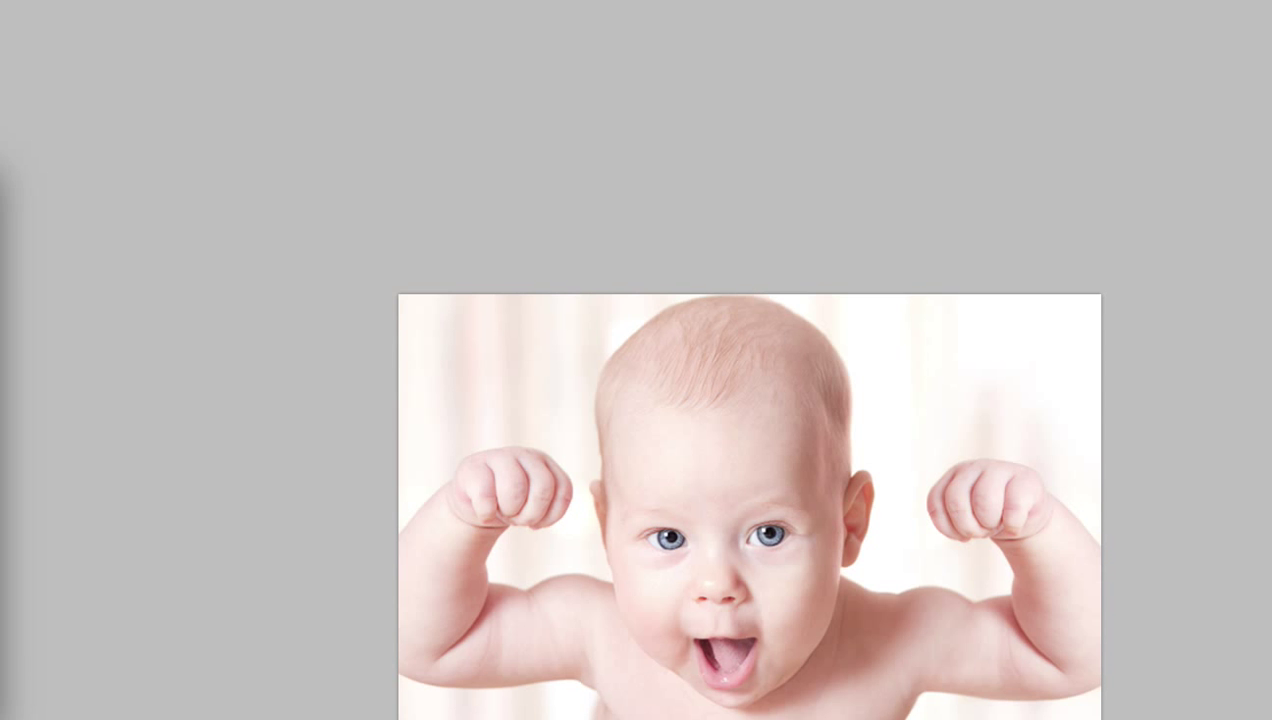
{"action": "left_click_drag", "start_coordinate": [2, 430], "coordinate": [712, 430]}
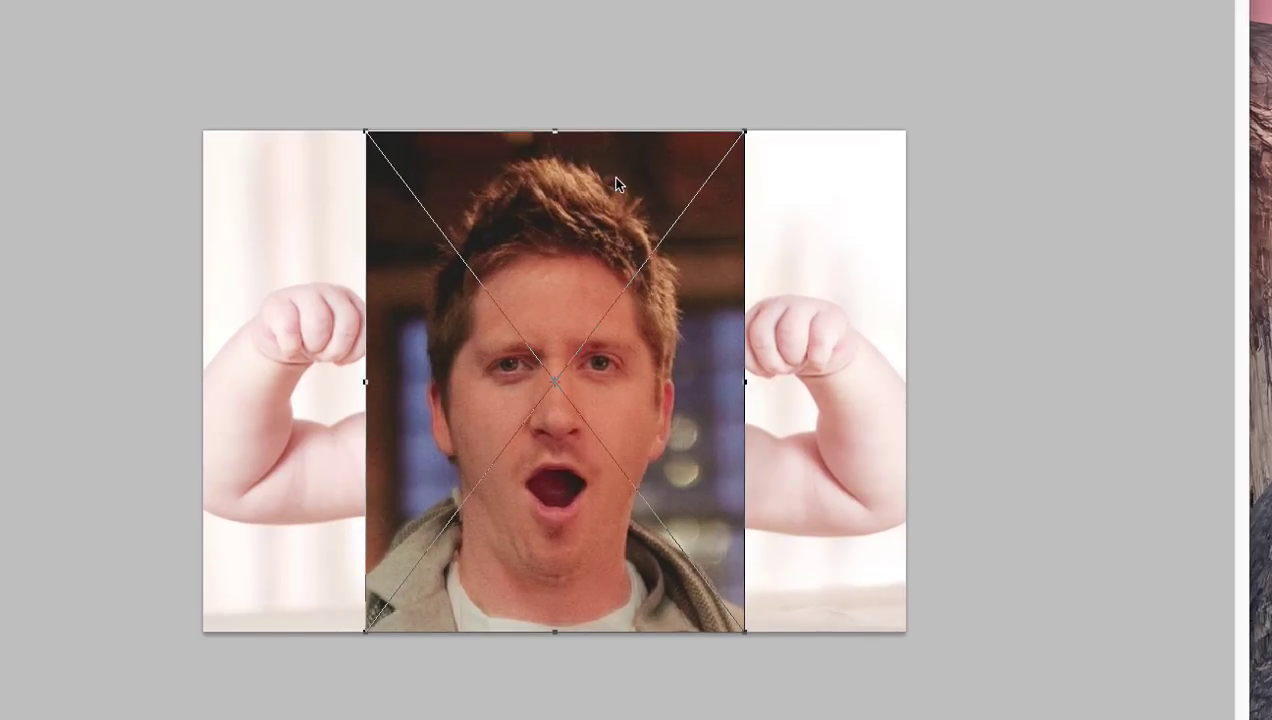
{"action": "key", "text": "Return"}
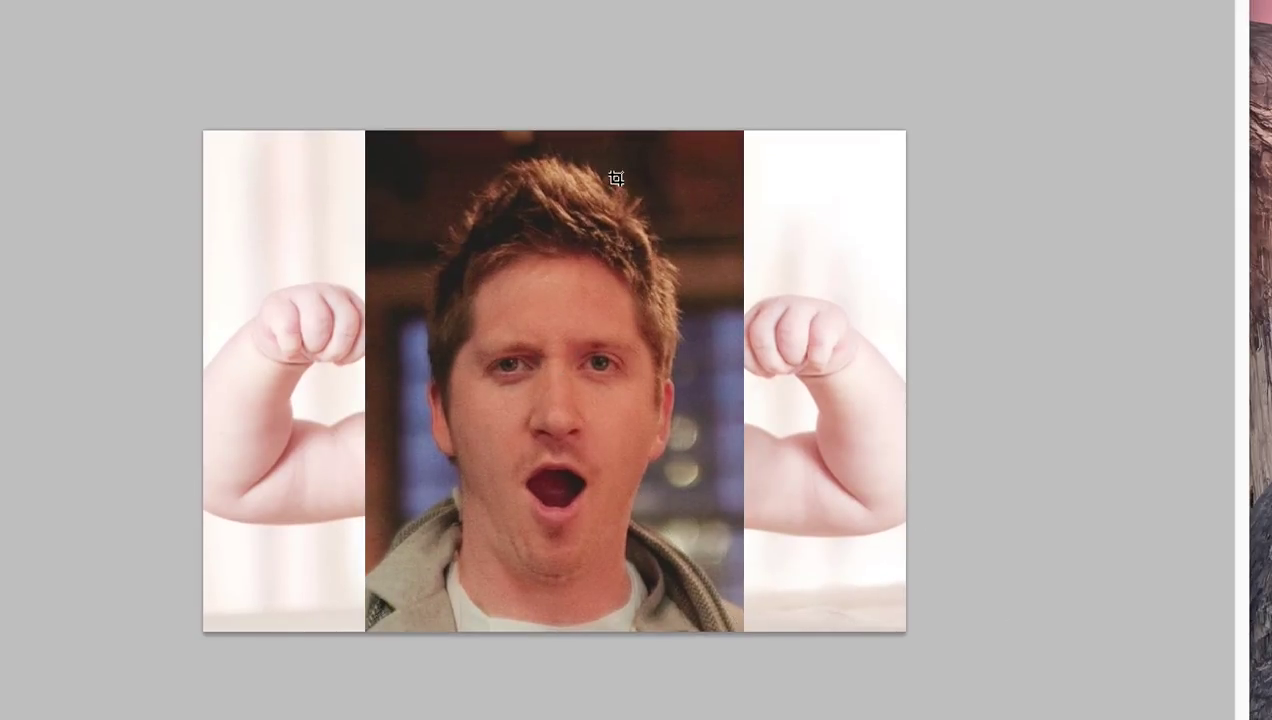
Set the man's face layer to 50% opacity and move it over the baby's face.
{"action": "key", "text": "v"}
{"action": "left_click_drag", "start_coordinate": [591, 244], "coordinate": [690, 248]}
{"action": "key", "text": "5"}
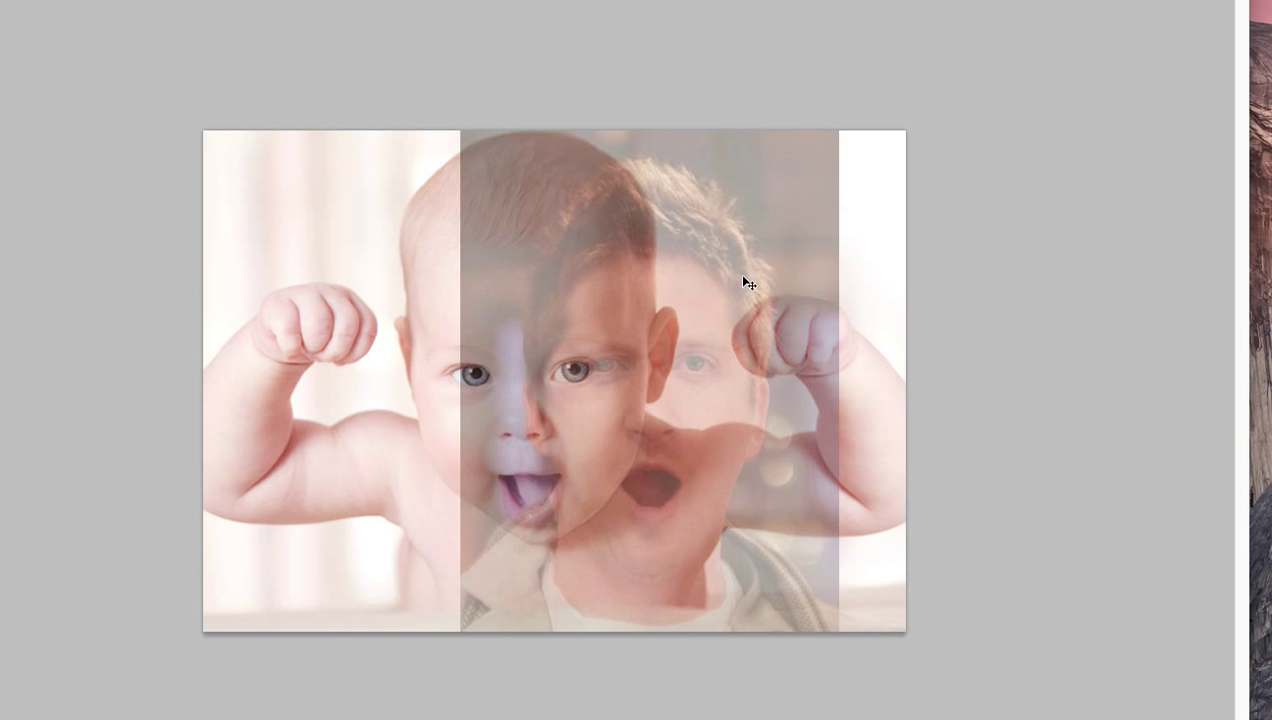
{"action": "left_click_drag", "start_coordinate": [781, 280], "coordinate": [657, 236]}
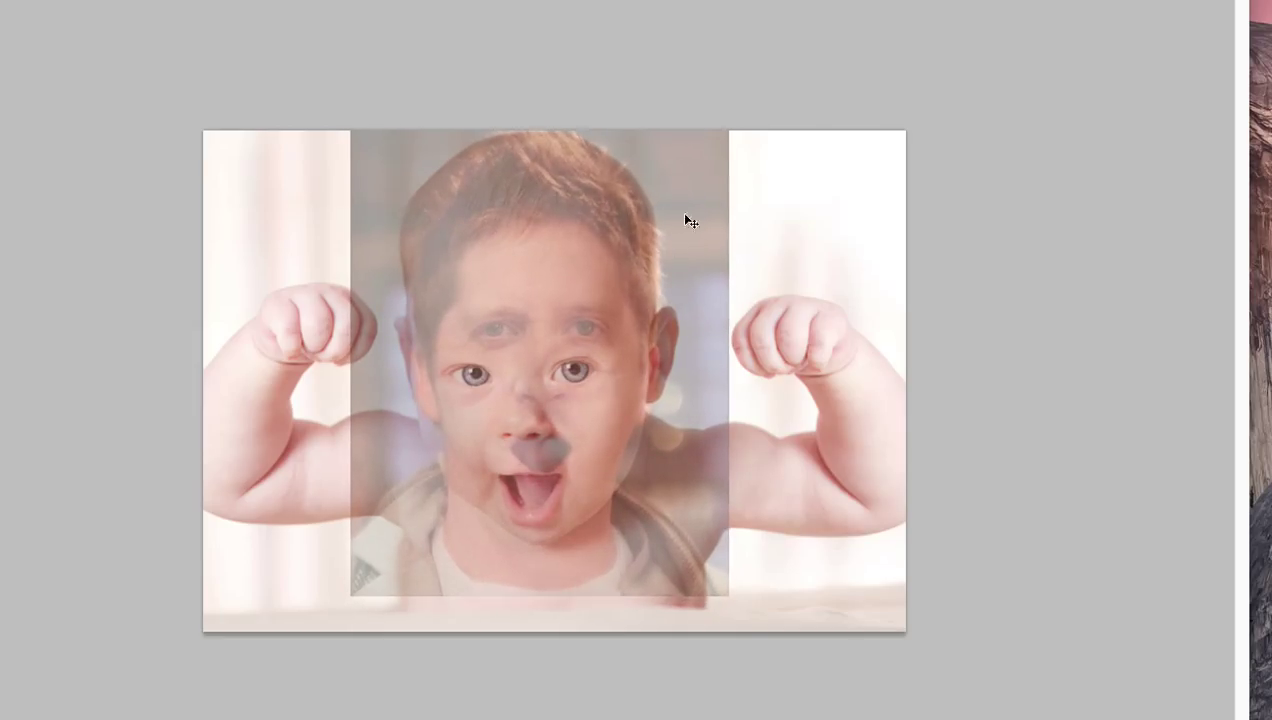
Scale the face layer up slightly with Free Transform and return its opacity to 100%.
{"action": "key", "text": "ctrl+t"}
{"action": "mouse_move", "coordinate": [734, 598]}
{"action": "left_mouse_down"}
{"action": "mouse_move", "coordinate": [777, 661]}
{"action": "mouse_move", "coordinate": [726, 592]}
{"action": "mouse_move", "coordinate": [738, 606]}
{"action": "mouse_move", "coordinate": [733, 577]}
{"action": "left_mouse_up"}
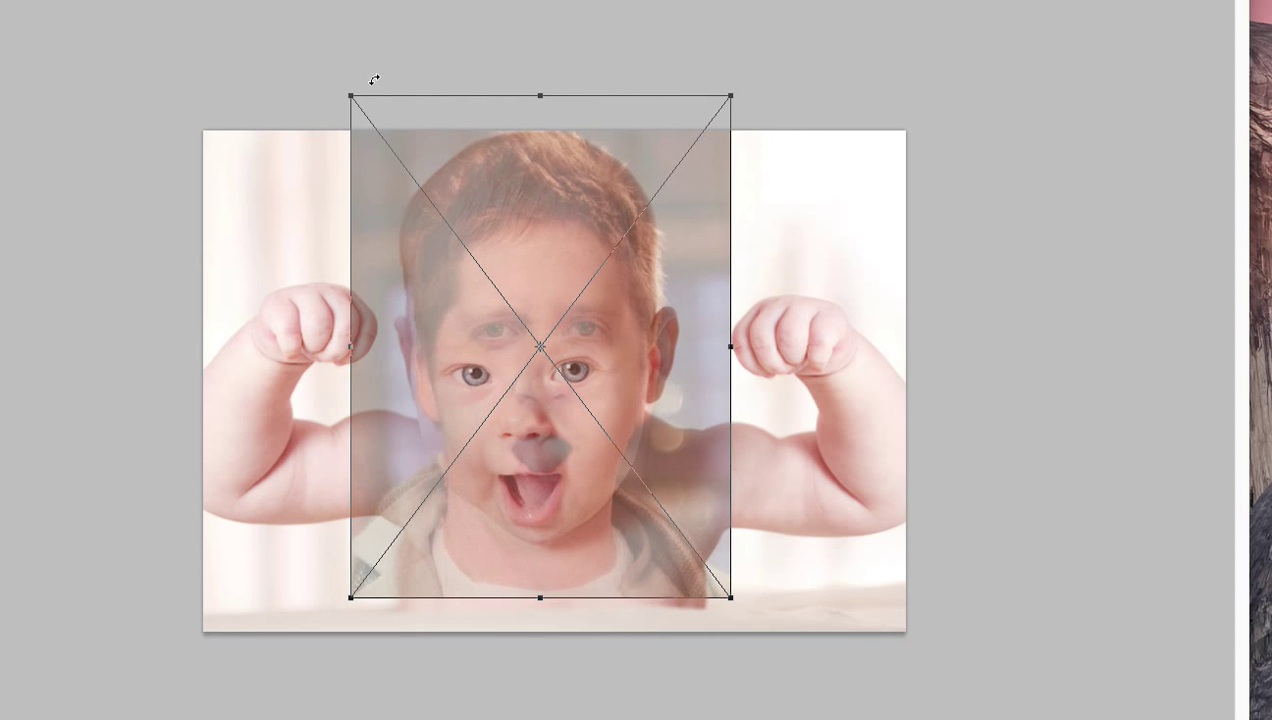
{"action": "left_click_drag", "start_coordinate": [357, 104], "coordinate": [340, 86]}
{"action": "key", "text": "Return"}
{"action": "key", "text": "0"}
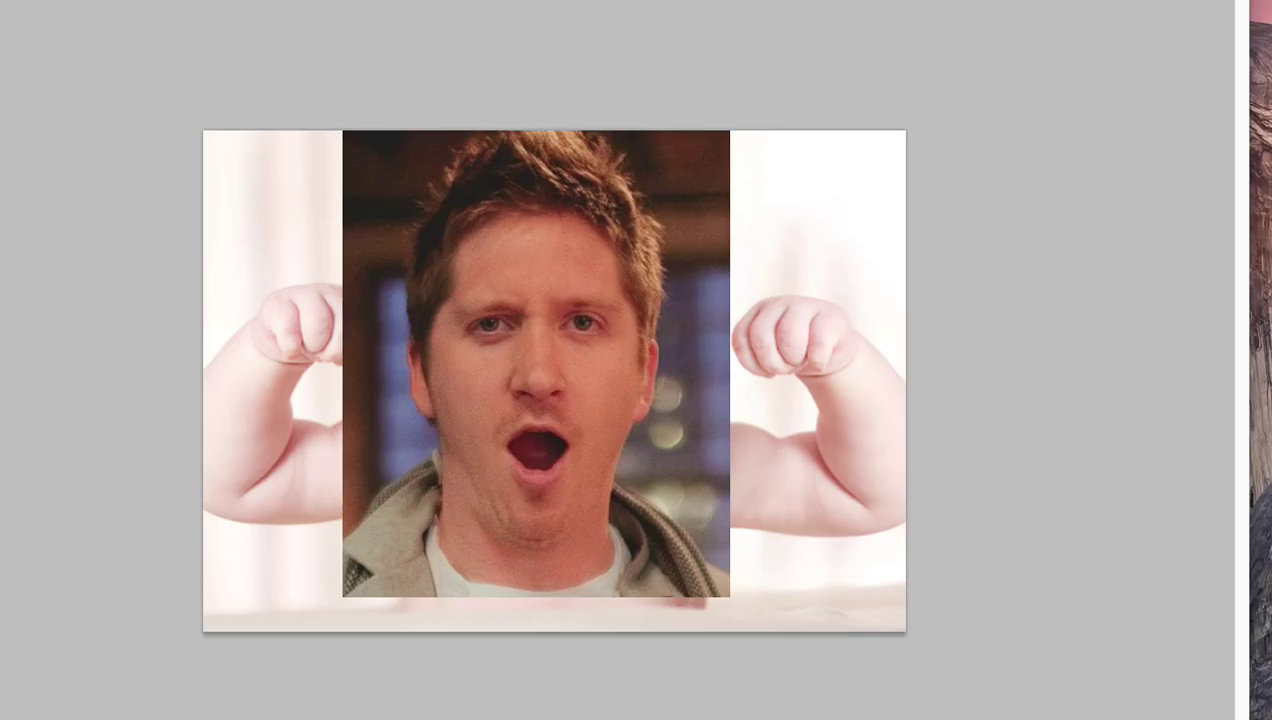
Show the Layers panel beside the image and enlarge it to fit the full layer names.
{"action": "key", "text": "F7"}
{"action": "left_click_drag", "start_coordinate": [610, 10], "coordinate": [981, 51]}
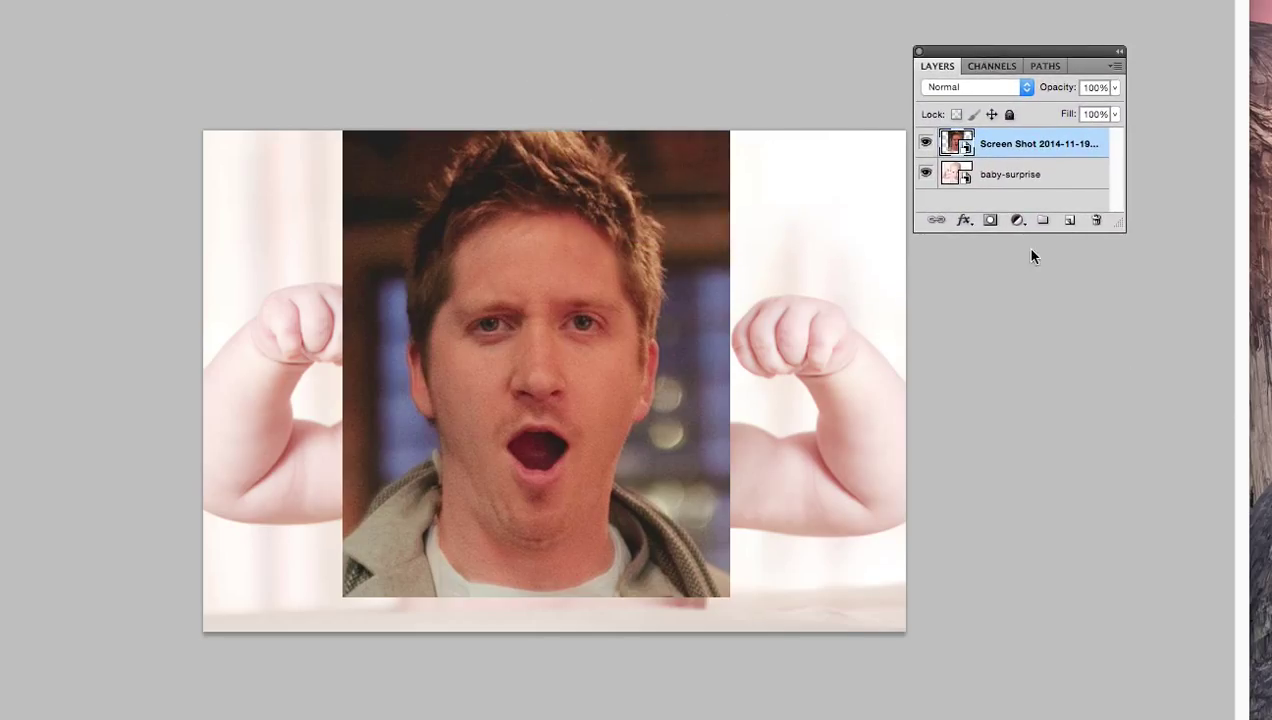
{"action": "left_click_drag", "start_coordinate": [1123, 237], "coordinate": [1223, 598]}
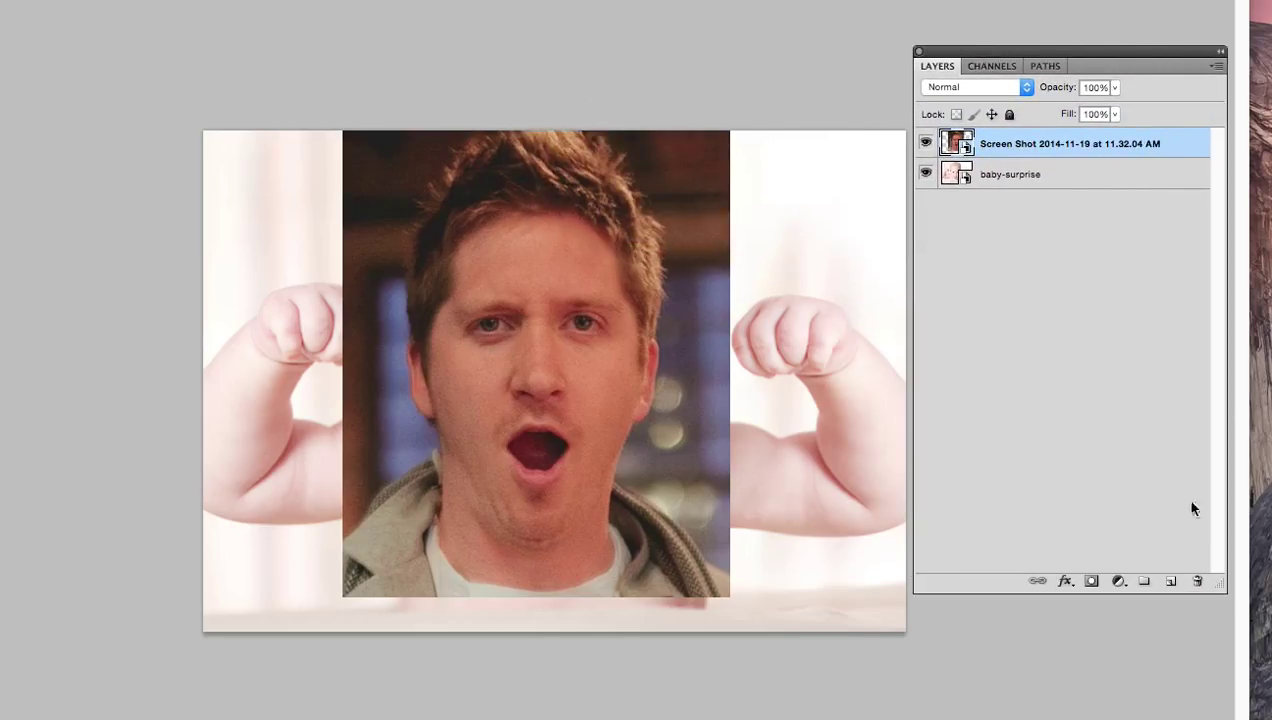
Rasterize the man's screenshot layer and add a layer mask to it.
{"action": "right_click", "coordinate": [1050, 143]}
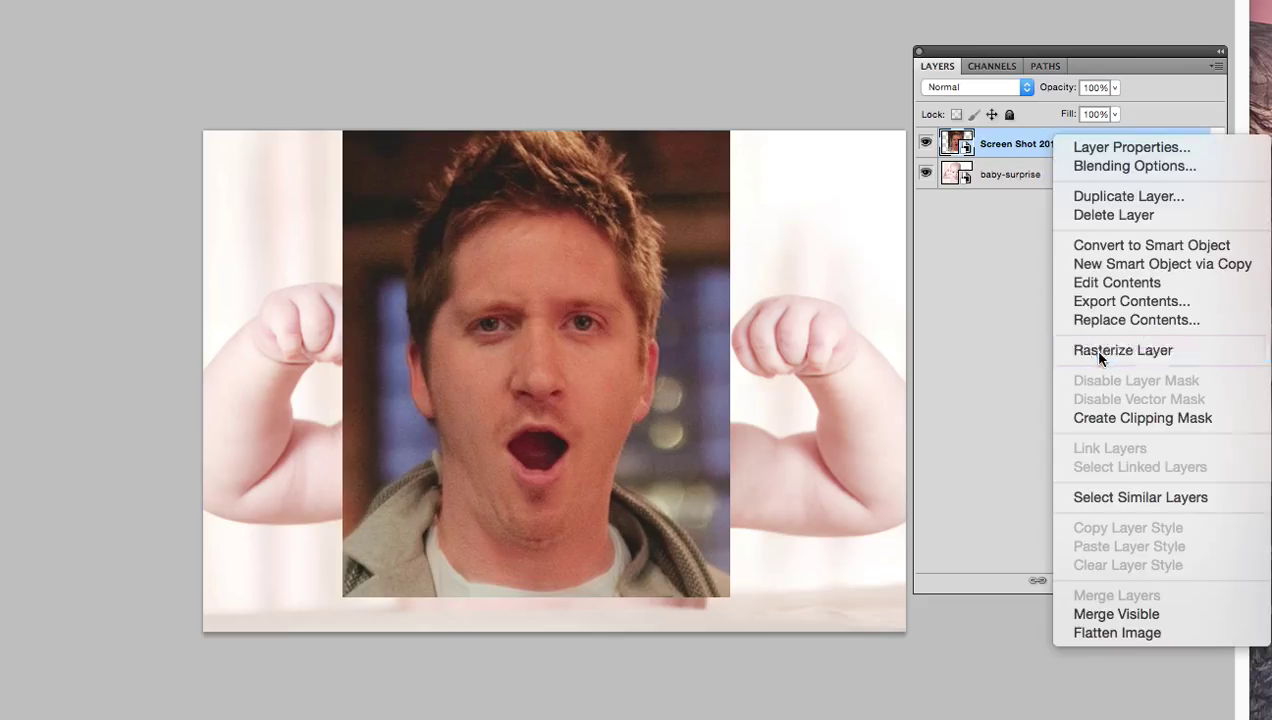
{"action": "left_click", "coordinate": [1095, 350]}
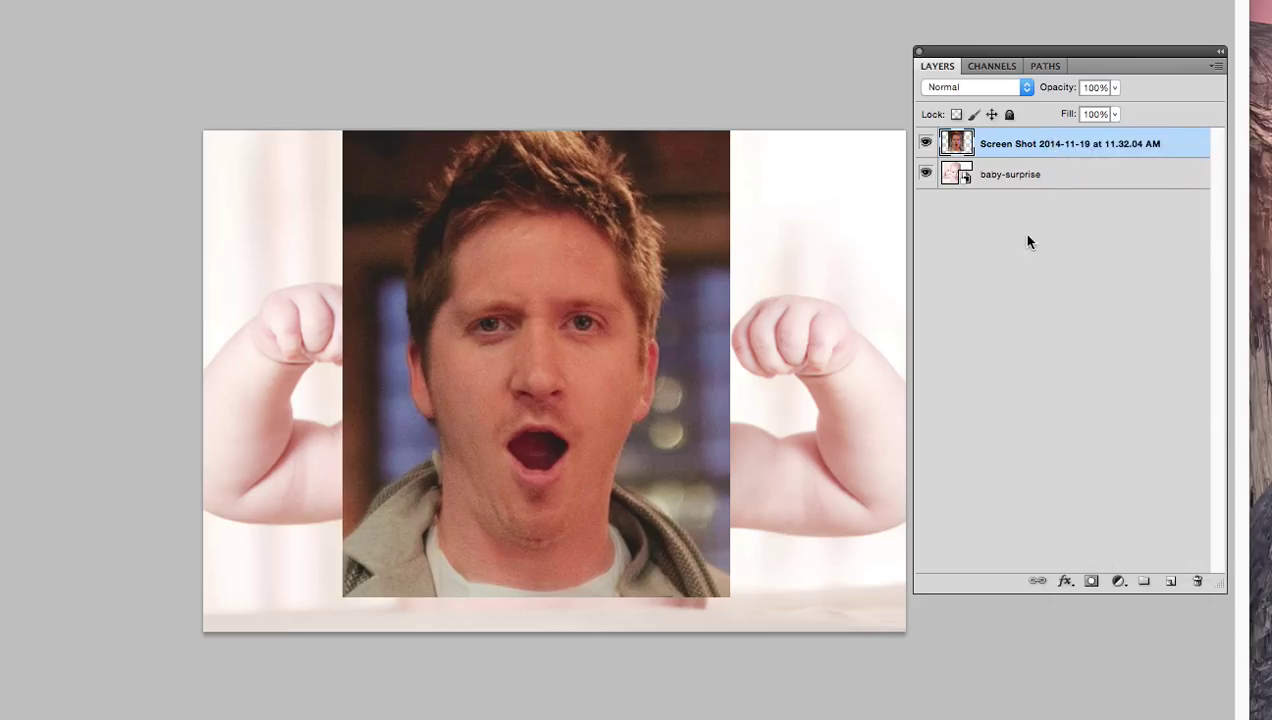
{"action": "left_click", "coordinate": [1093, 587]}
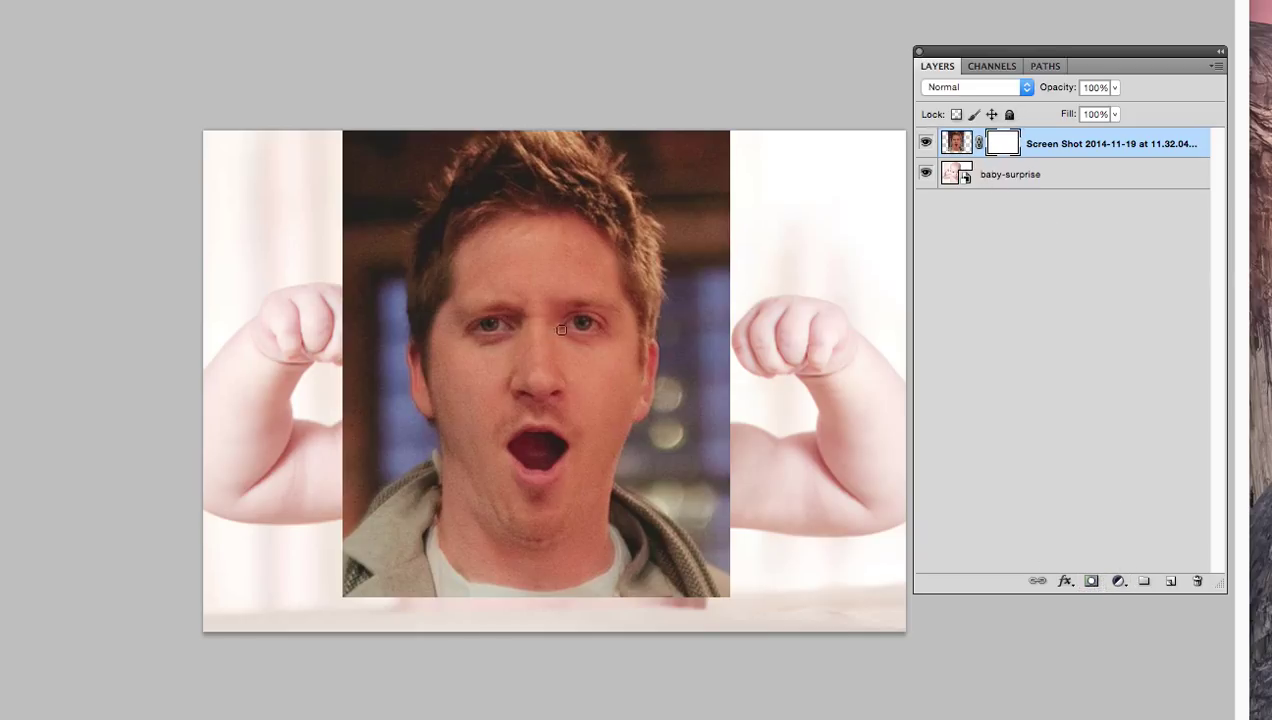
Place the toolbox beside the image, test a black brush stroke across the face on the mask, and undo it.
{"action": "mouse_move", "coordinate": [0, 0]}
{"action": "left_mouse_down"}
{"action": "mouse_move", "coordinate": [104, 0]}
{"action": "mouse_move", "coordinate": [102, 45]}
{"action": "left_mouse_up"}
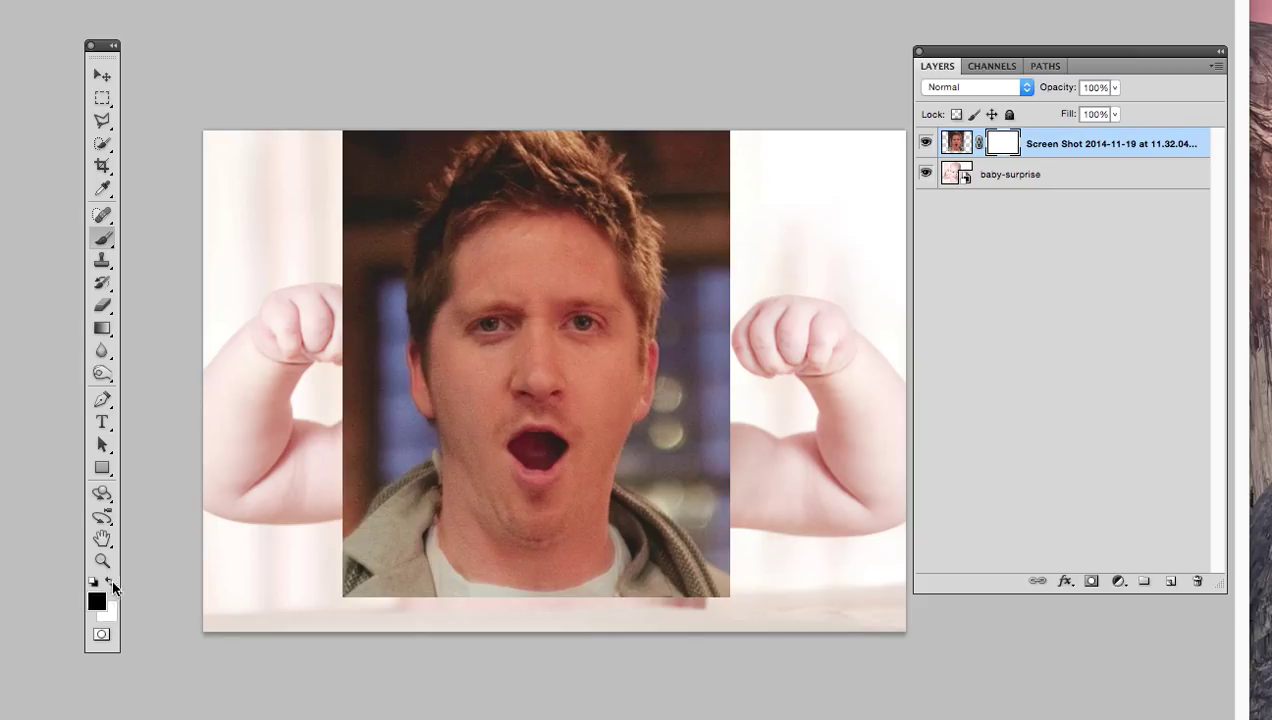
{"action": "left_click_drag", "start_coordinate": [598, 318], "coordinate": [509, 395]}
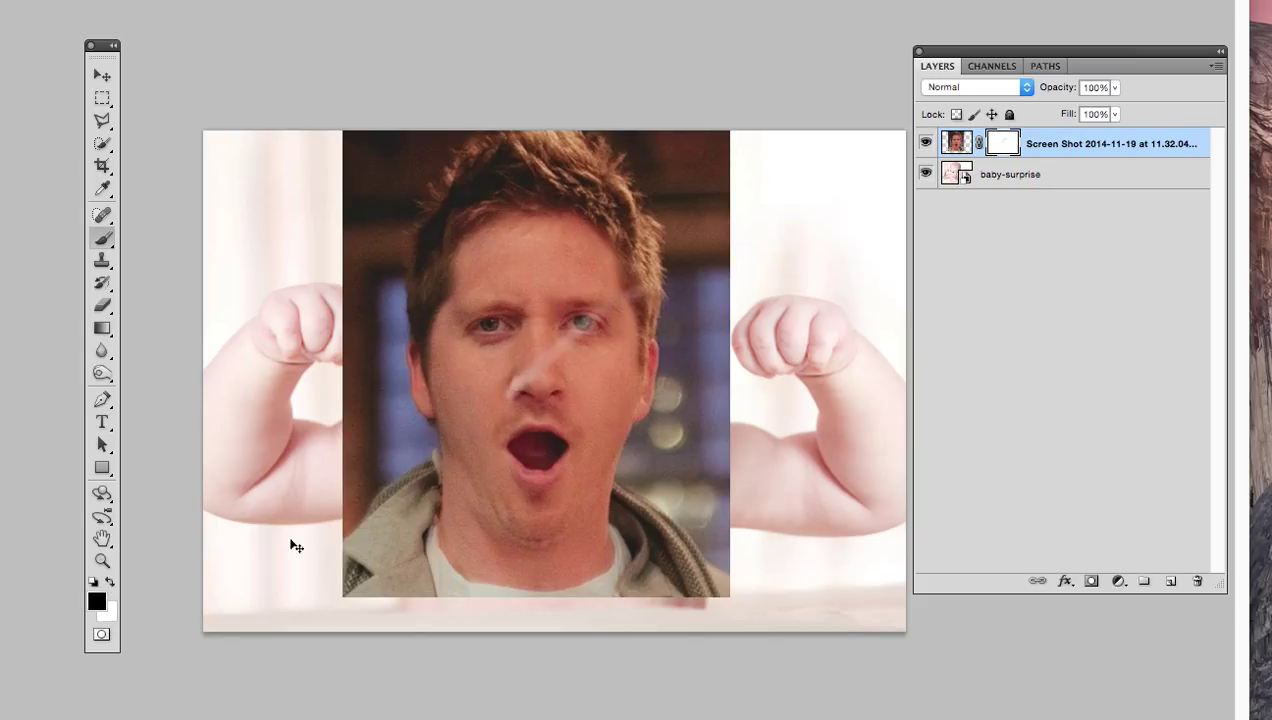
{"action": "key", "text": "ctrl+z"}
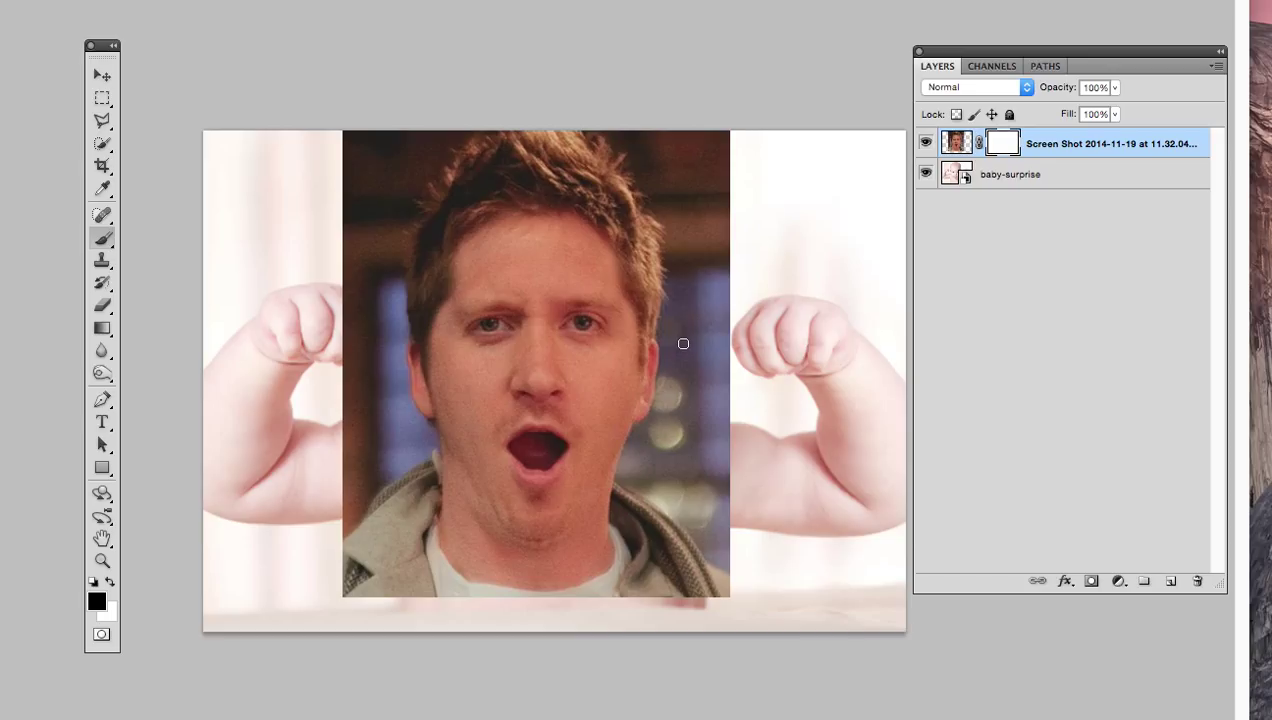
Enlarge the brush and paint black on the layer mask to hide the jacket and background around the man's head.
{"action": "key", "text": "bracketright"}
{"action": "key", "text": "bracketright"}
{"action": "key", "text": "bracketright"}
{"action": "key", "text": "bracketright"}
{"action": "key", "text": "bracketright"}
{"action": "key", "text": "bracketright"}
{"action": "key", "text": "bracketright"}
{"action": "key", "text": "bracketright"}
{"action": "key", "text": "bracketright"}
{"action": "key", "text": "bracketright"}
{"action": "key", "text": "bracketright"}
{"action": "key", "text": "bracketright"}
{"action": "key", "text": "bracketleft"}
{"action": "key", "text": "bracketleft"}
{"action": "key", "text": "bracketleft"}
{"action": "key", "text": "bracketleft"}
{"action": "mouse_move", "coordinate": [735, 407]}
{"action": "left_mouse_down"}
{"action": "mouse_move", "coordinate": [690, 492]}
{"action": "mouse_move", "coordinate": [723, 413]}
{"action": "mouse_move", "coordinate": [736, 447]}
{"action": "mouse_move", "coordinate": [696, 640]}
{"action": "mouse_move", "coordinate": [739, 535]}
{"action": "mouse_move", "coordinate": [599, 697]}
{"action": "mouse_move", "coordinate": [639, 628]}
{"action": "mouse_move", "coordinate": [384, 653]}
{"action": "mouse_move", "coordinate": [325, 455]}
{"action": "mouse_move", "coordinate": [369, 681]}
{"action": "left_mouse_up"}
{"action": "left_click_drag", "start_coordinate": [345, 343], "coordinate": [315, 343]}
Mask out the man's hair and the sides of his head with a smaller black brush, leaving only his face.
{"action": "key", "text": "bracketleft"}
{"action": "key", "text": "bracketleft"}
{"action": "key", "text": "bracketleft"}
{"action": "mouse_move", "coordinate": [332, 200]}
{"action": "left_mouse_down"}
{"action": "mouse_move", "coordinate": [307, 375]}
{"action": "mouse_move", "coordinate": [292, 290]}
{"action": "mouse_move", "coordinate": [270, 307]}
{"action": "mouse_move", "coordinate": [380, 128]}
{"action": "mouse_move", "coordinate": [334, 294]}
{"action": "left_mouse_up"}
{"action": "mouse_move", "coordinate": [608, 108]}
{"action": "left_mouse_down"}
{"action": "mouse_move", "coordinate": [700, 190]}
{"action": "mouse_move", "coordinate": [653, 127]}
{"action": "mouse_move", "coordinate": [683, 200]}
{"action": "mouse_move", "coordinate": [679, 256]}
{"action": "mouse_move", "coordinate": [496, 169]}
{"action": "mouse_move", "coordinate": [529, 143]}
{"action": "mouse_move", "coordinate": [432, 139]}
{"action": "left_mouse_up"}
{"action": "mouse_move", "coordinate": [465, 190]}
{"action": "left_mouse_down"}
{"action": "mouse_move", "coordinate": [362, 253]}
{"action": "mouse_move", "coordinate": [517, 190]}
{"action": "mouse_move", "coordinate": [345, 293]}
{"action": "mouse_move", "coordinate": [460, 210]}
{"action": "mouse_move", "coordinate": [372, 307]}
{"action": "mouse_move", "coordinate": [360, 360]}
{"action": "mouse_move", "coordinate": [438, 208]}
{"action": "mouse_move", "coordinate": [380, 384]}
{"action": "mouse_move", "coordinate": [370, 281]}
{"action": "mouse_move", "coordinate": [419, 570]}
{"action": "mouse_move", "coordinate": [390, 309]}
{"action": "mouse_move", "coordinate": [409, 476]}
{"action": "mouse_move", "coordinate": [466, 576]}
{"action": "mouse_move", "coordinate": [357, 393]}
{"action": "mouse_move", "coordinate": [422, 471]}
{"action": "mouse_move", "coordinate": [446, 530]}
{"action": "mouse_move", "coordinate": [506, 578]}
{"action": "mouse_move", "coordinate": [663, 579]}
{"action": "mouse_move", "coordinate": [477, 582]}
{"action": "mouse_move", "coordinate": [457, 562]}
{"action": "mouse_move", "coordinate": [646, 567]}
{"action": "mouse_move", "coordinate": [454, 551]}
{"action": "mouse_move", "coordinate": [504, 561]}
{"action": "mouse_move", "coordinate": [419, 507]}
{"action": "mouse_move", "coordinate": [608, 567]}
{"action": "mouse_move", "coordinate": [671, 556]}
{"action": "mouse_move", "coordinate": [594, 548]}
{"action": "mouse_move", "coordinate": [497, 577]}
{"action": "mouse_move", "coordinate": [457, 570]}
{"action": "mouse_move", "coordinate": [567, 604]}
{"action": "mouse_move", "coordinate": [680, 553]}
{"action": "mouse_move", "coordinate": [545, 611]}
{"action": "mouse_move", "coordinate": [572, 604]}
{"action": "mouse_move", "coordinate": [669, 511]}
{"action": "mouse_move", "coordinate": [639, 580]}
{"action": "mouse_move", "coordinate": [701, 340]}
{"action": "mouse_move", "coordinate": [617, 554]}
{"action": "mouse_move", "coordinate": [647, 505]}
{"action": "mouse_move", "coordinate": [669, 316]}
{"action": "mouse_move", "coordinate": [675, 331]}
{"action": "mouse_move", "coordinate": [654, 205]}
{"action": "mouse_move", "coordinate": [548, 158]}
{"action": "mouse_move", "coordinate": [413, 215]}
{"action": "mouse_move", "coordinate": [352, 299]}
{"action": "mouse_move", "coordinate": [393, 486]}
{"action": "mouse_move", "coordinate": [370, 370]}
{"action": "left_mouse_up"}
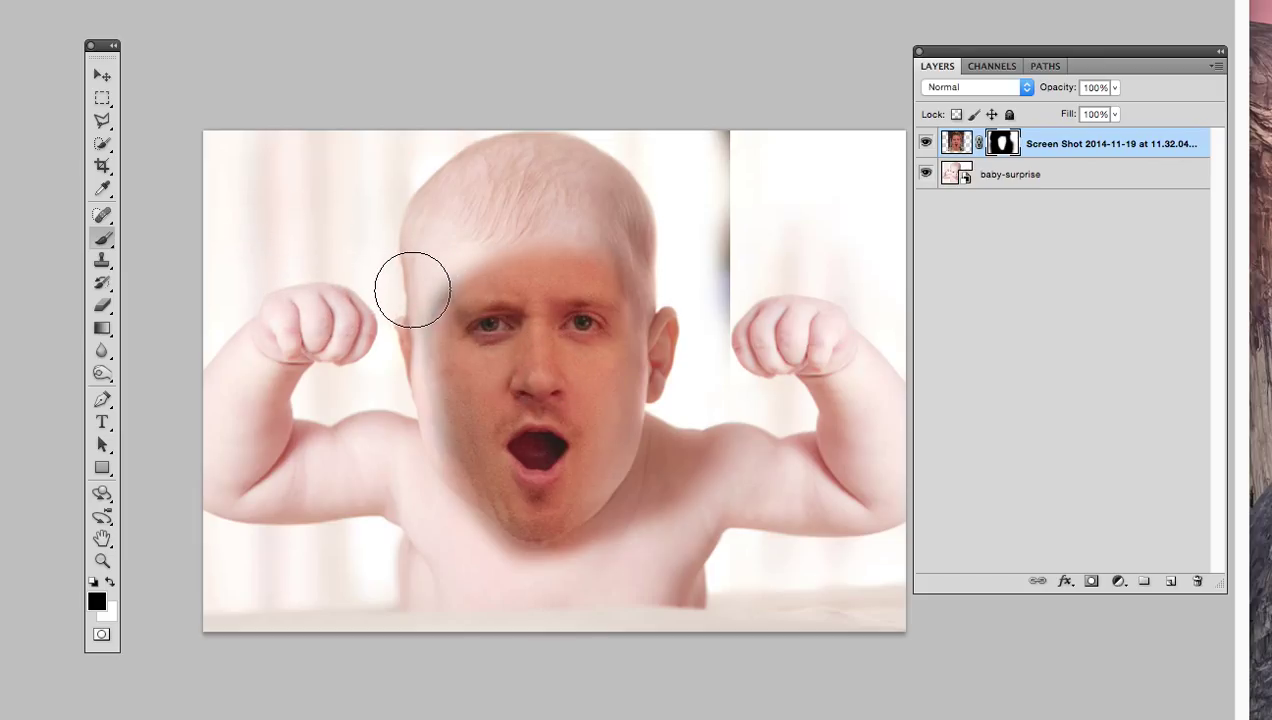
{"action": "left_click_drag", "start_coordinate": [423, 281], "coordinate": [400, 329]}
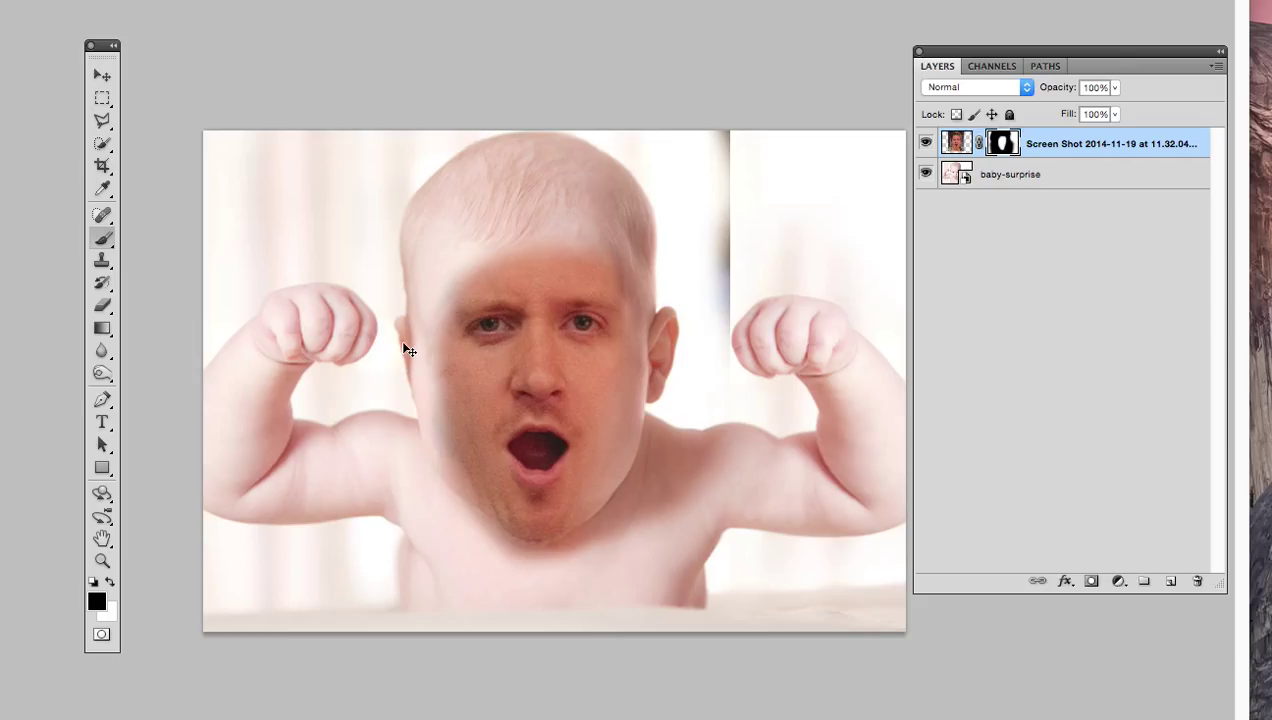
{"action": "key", "text": "super+m"}
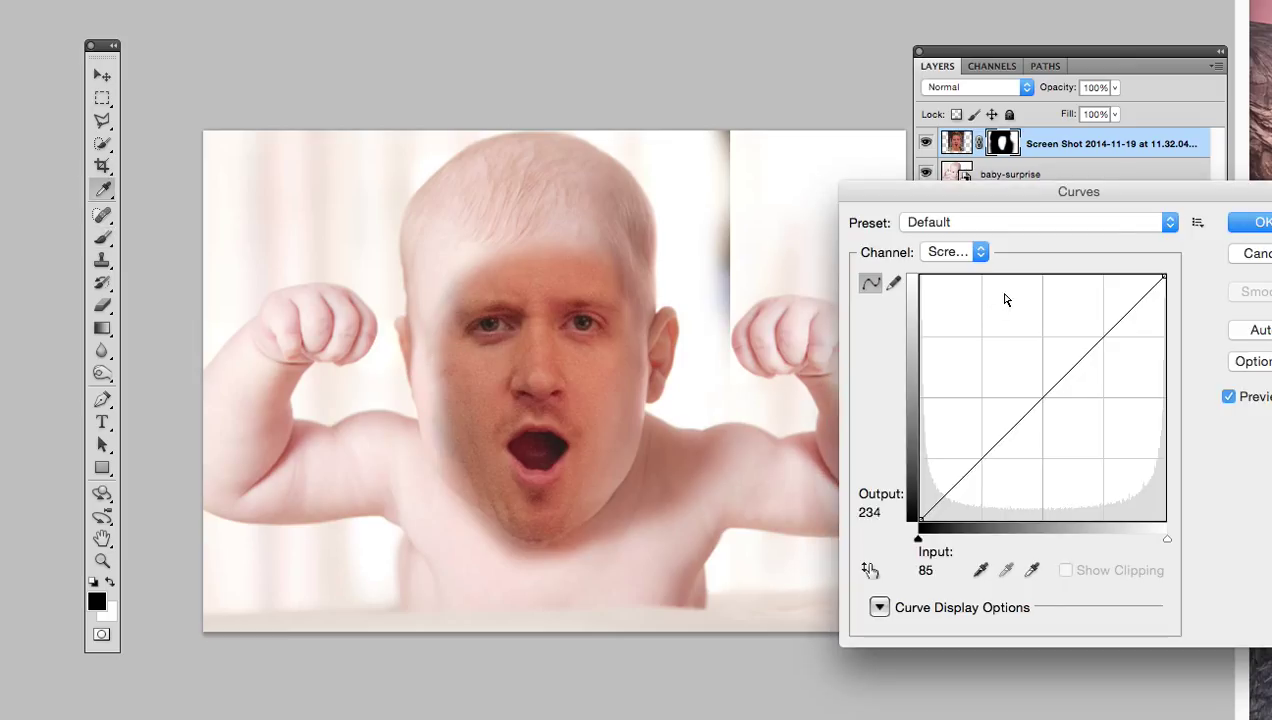
{"action": "left_click_drag", "start_coordinate": [1096, 193], "coordinate": [1019, 174]}
{"action": "left_click_drag", "start_coordinate": [981, 364], "coordinate": [960, 379]}
{"action": "left_click", "coordinate": [1167, 245]}
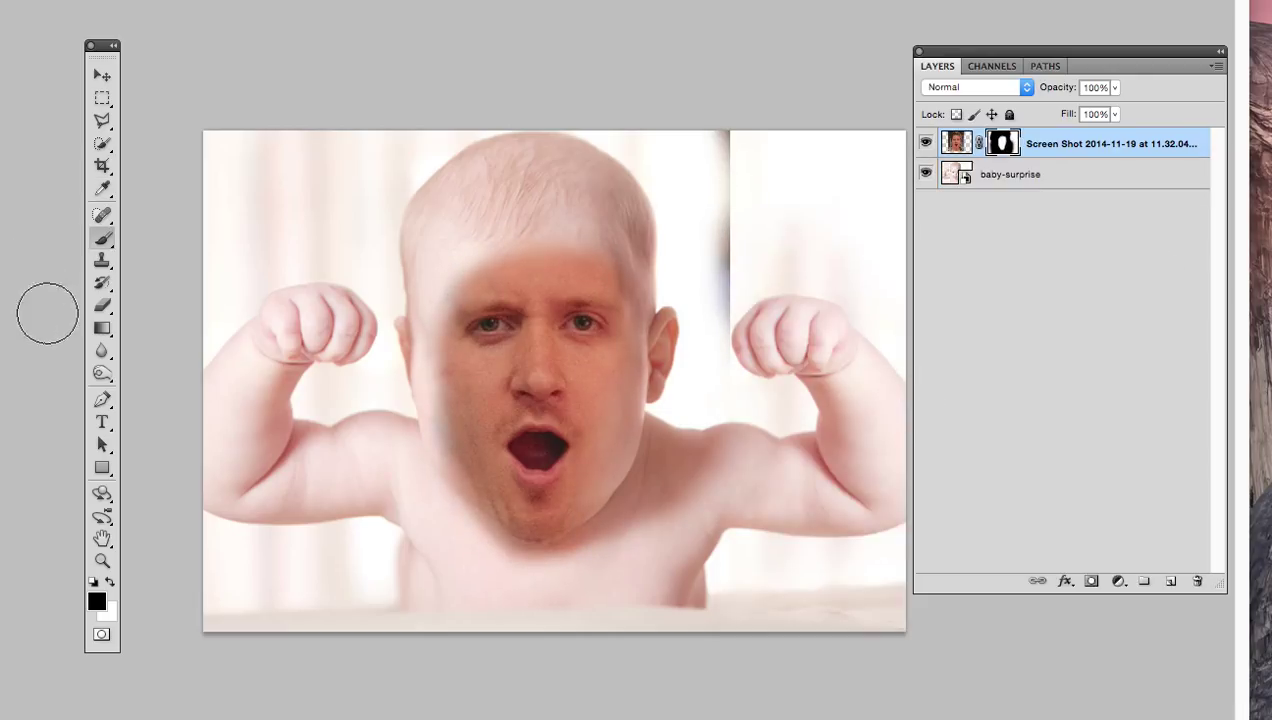
Choose the Dodge tool and enlarge its brush.
{"action": "left_click", "coordinate": [102, 375]}
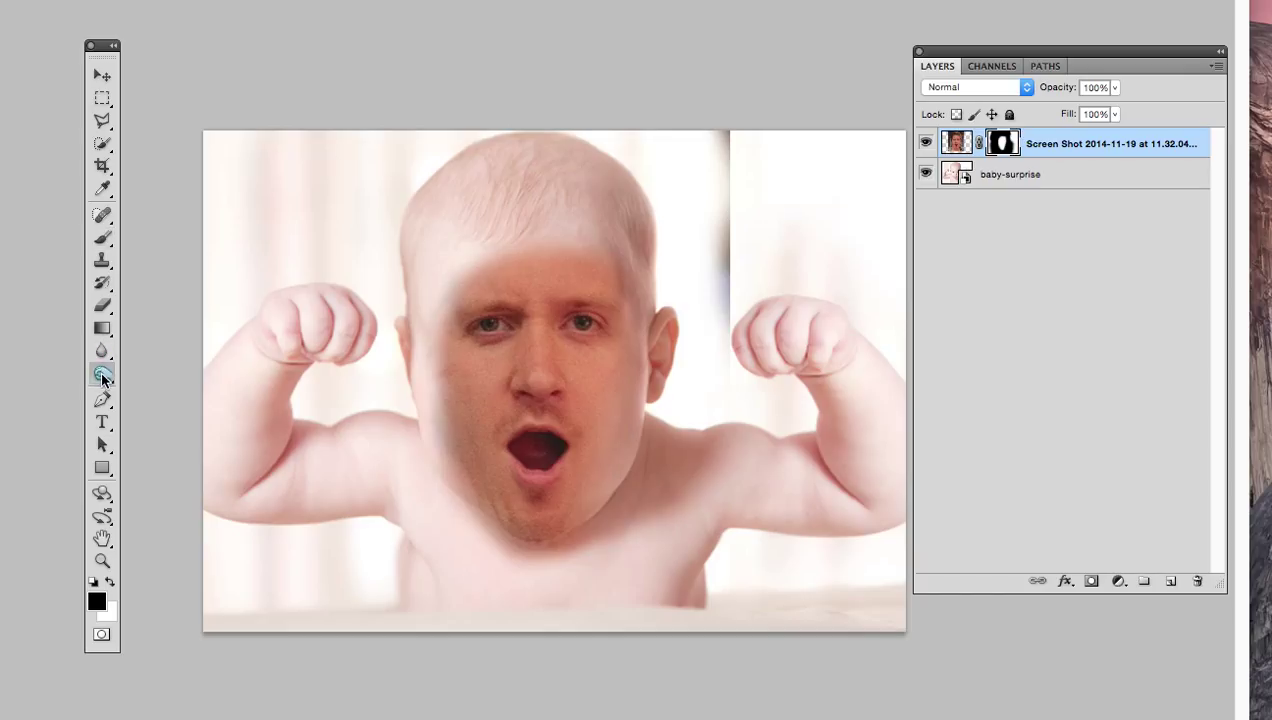
{"action": "left_click", "coordinate": [102, 376]}
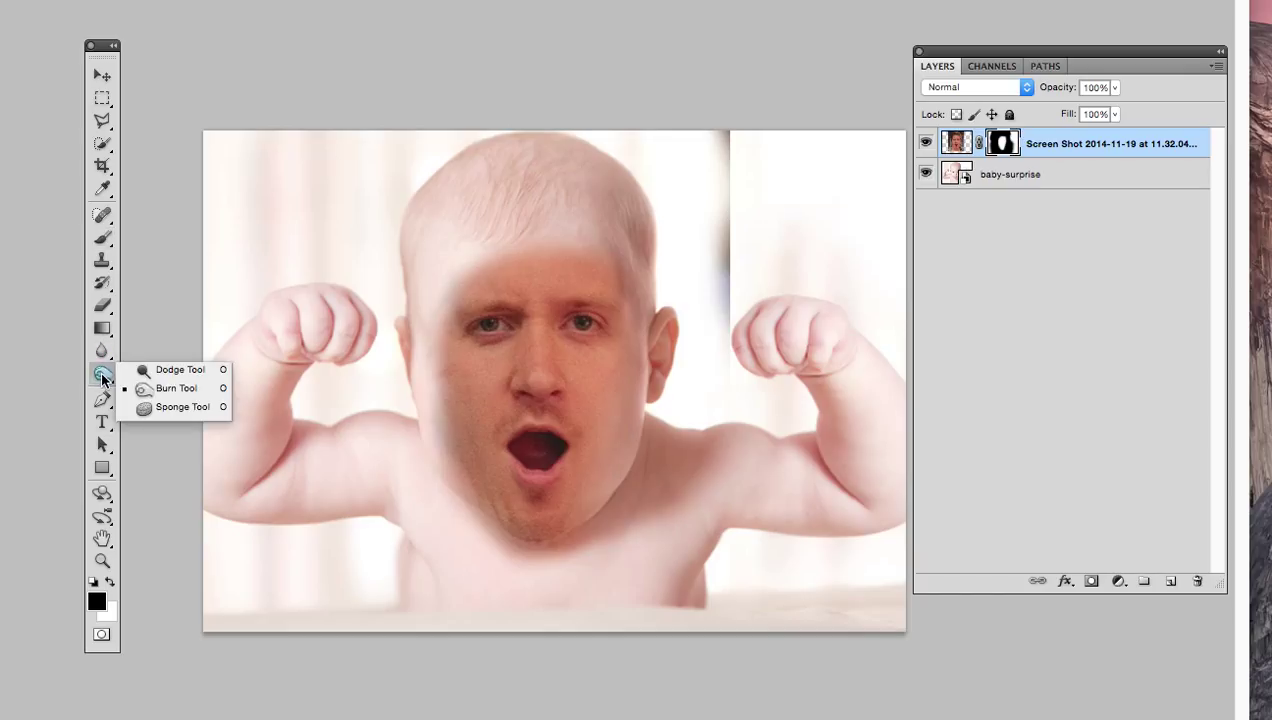
{"action": "left_click", "coordinate": [175, 369]}
{"action": "key", "text": "bracketright"}
{"action": "key", "text": "bracketright"}
{"action": "key", "text": "bracketright"}
{"action": "key", "text": "bracketright"}
{"action": "key", "text": "bracketright"}
{"action": "key", "text": "bracketright"}
{"action": "key", "text": "bracketright"}
{"action": "key", "text": "bracketright"}
{"action": "key", "text": "bracketright"}
{"action": "key", "text": "bracketright"}
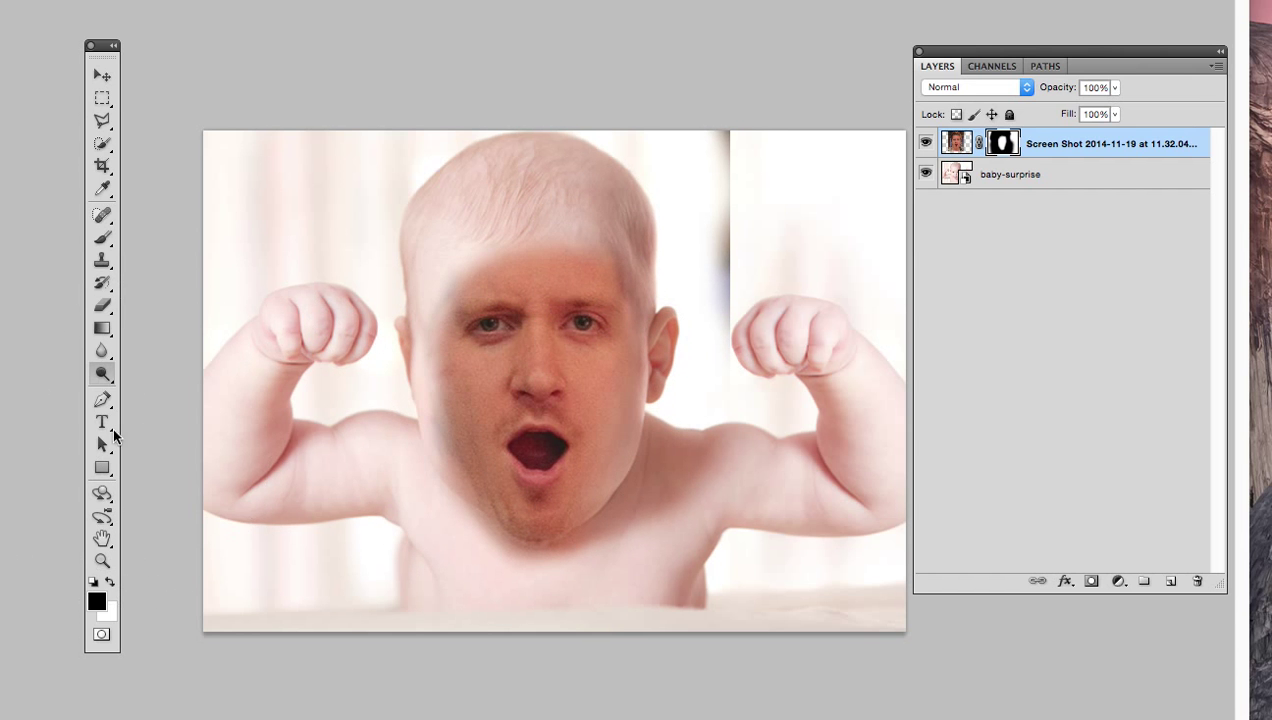
Try the Burn tool with an enlarged brush on the man's face while the layer mask is targeted.
{"action": "left_click", "coordinate": [103, 371]}
{"action": "left_click", "coordinate": [151, 397]}
{"action": "key", "text": "bracketright"}
{"action": "key", "text": "bracketright"}
{"action": "key", "text": "bracketright"}
{"action": "key", "text": "bracketright"}
{"action": "left_click_drag", "start_coordinate": [477, 454], "coordinate": [497, 318]}
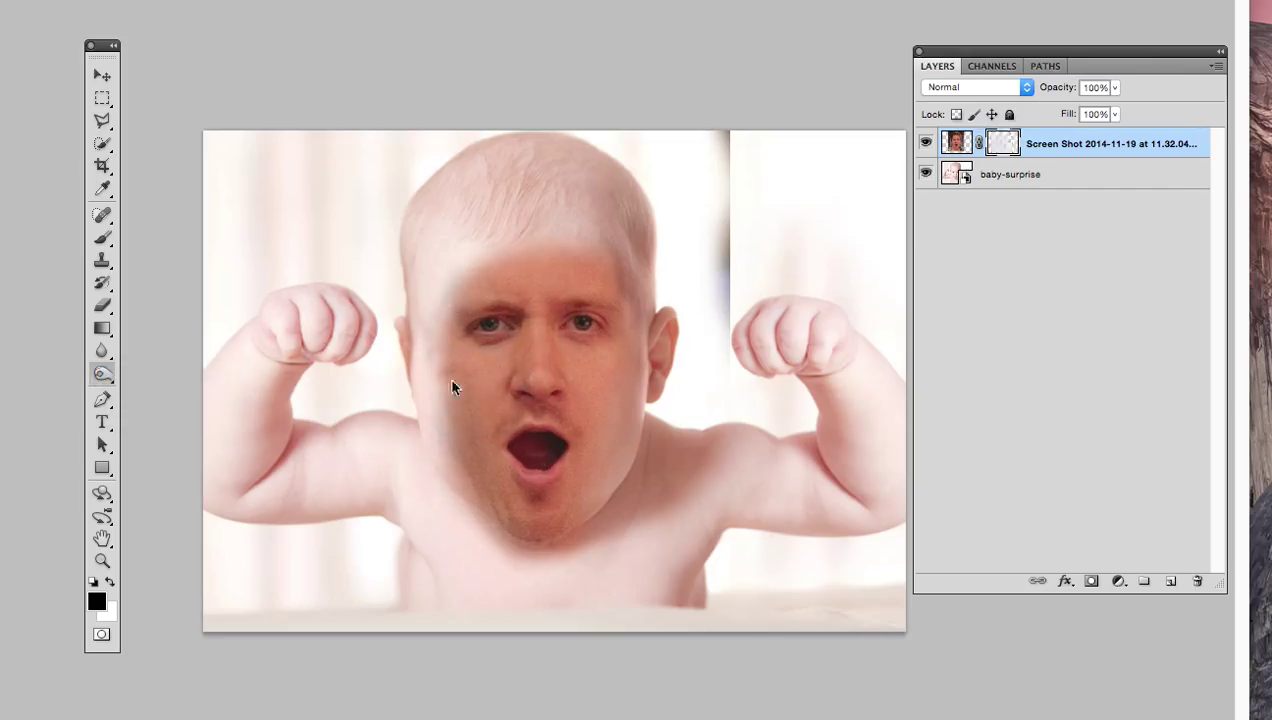
Try lightening the man's face with the Dodge tool on the layer mask, and undo the strokes.
{"action": "left_click", "coordinate": [106, 386]}
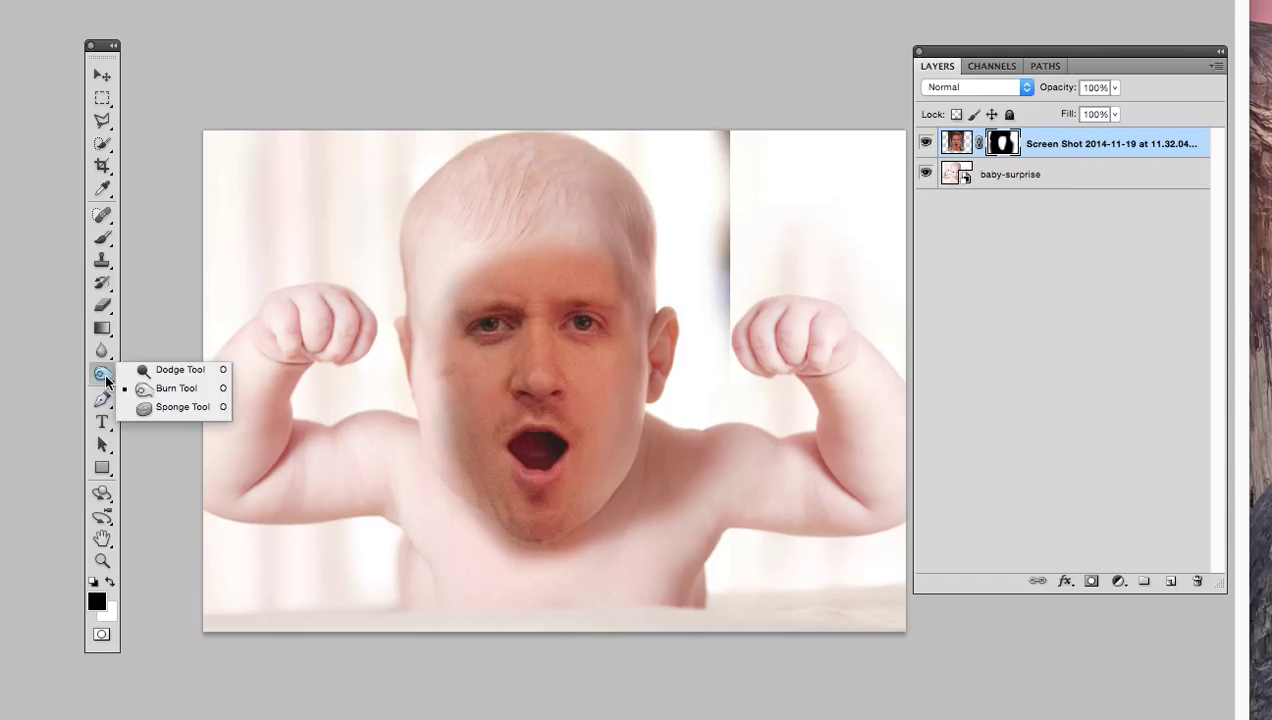
{"action": "left_click", "coordinate": [162, 368]}
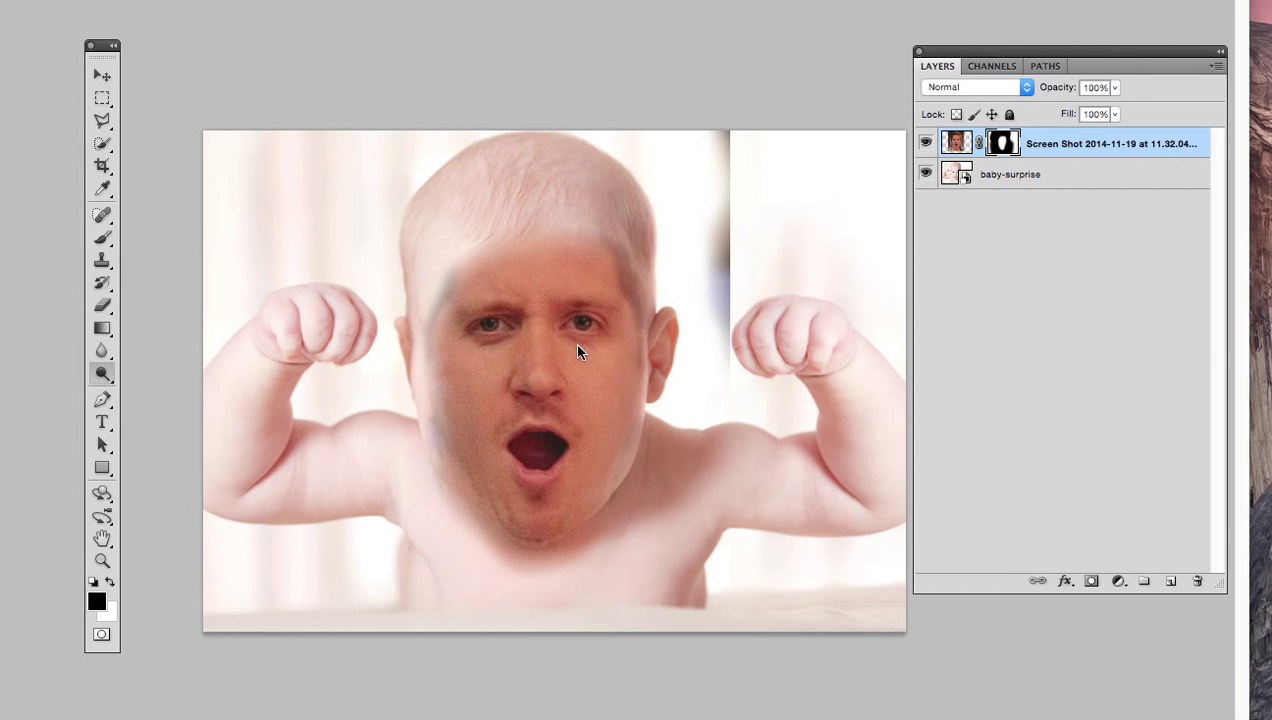
{"action": "left_click_drag", "start_coordinate": [555, 341], "coordinate": [548, 443]}
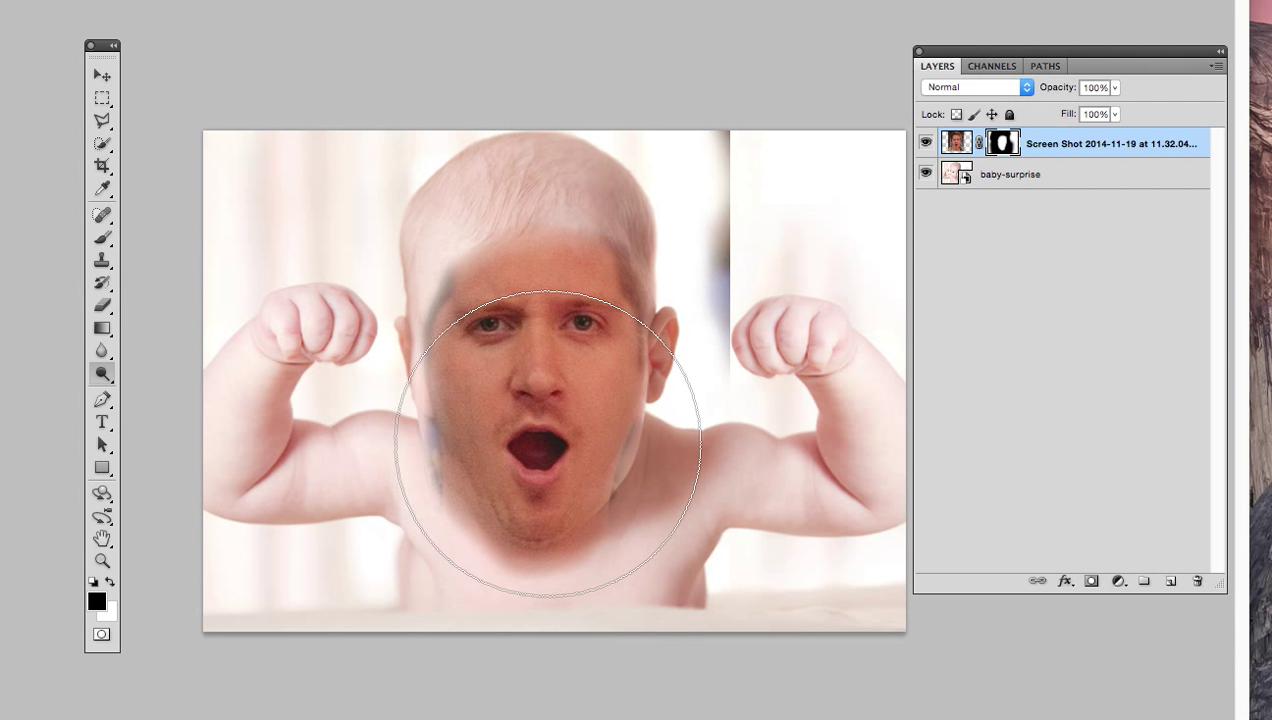
{"action": "key", "text": "super+z"}
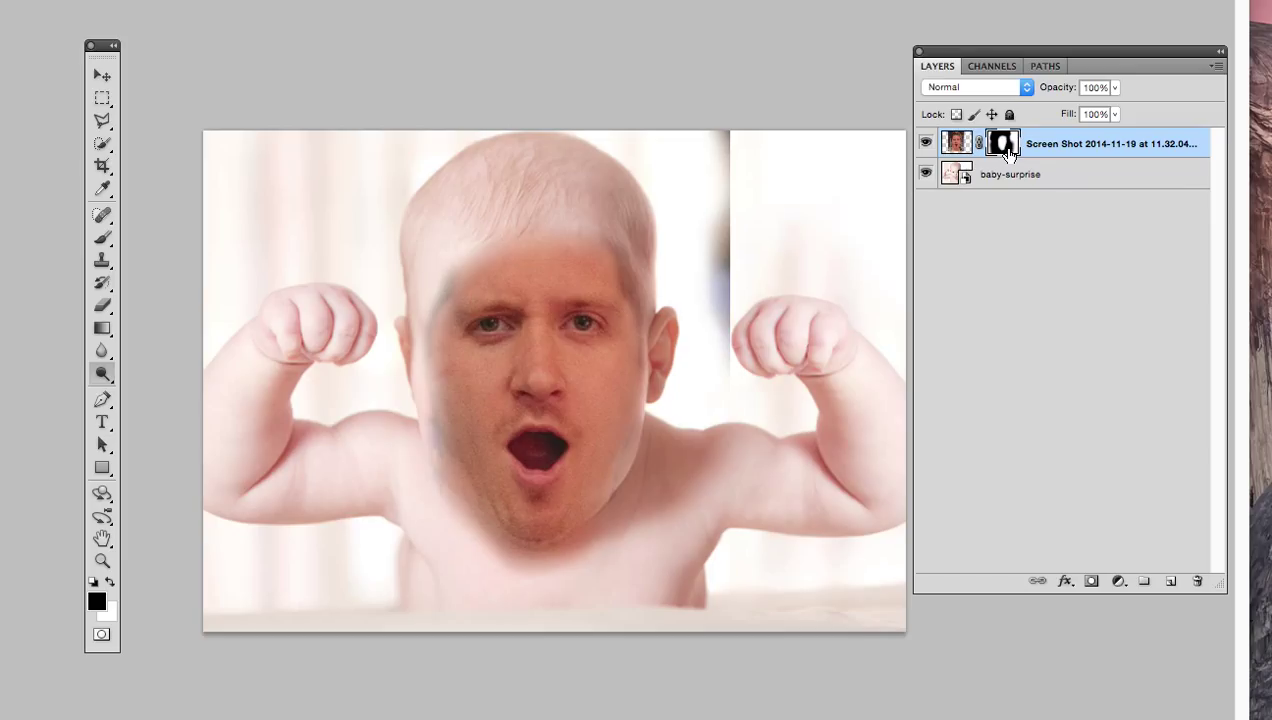
{"action": "key", "text": "alt+super+z"}
{"action": "key", "text": "alt+super+z"}
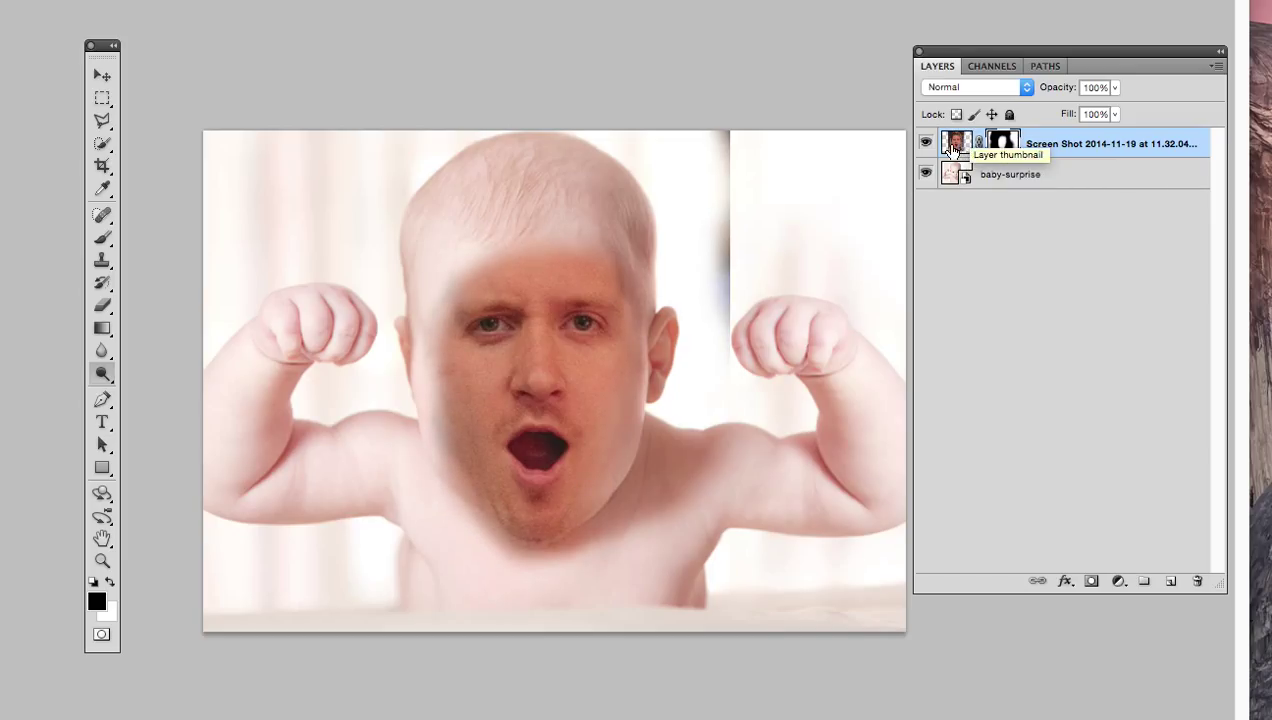
Target the face layer's image instead of its mask for dodging.
{"action": "left_click", "coordinate": [1004, 146]}
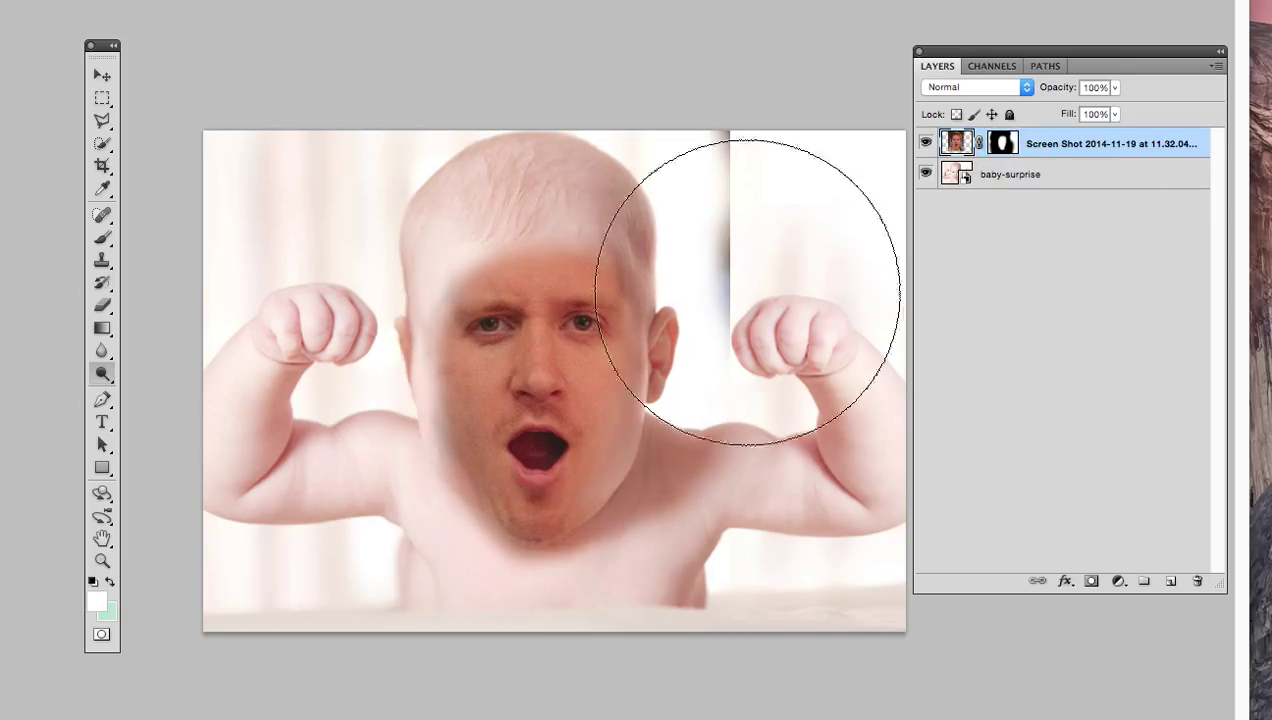
{"action": "left_click", "coordinate": [1003, 148]}
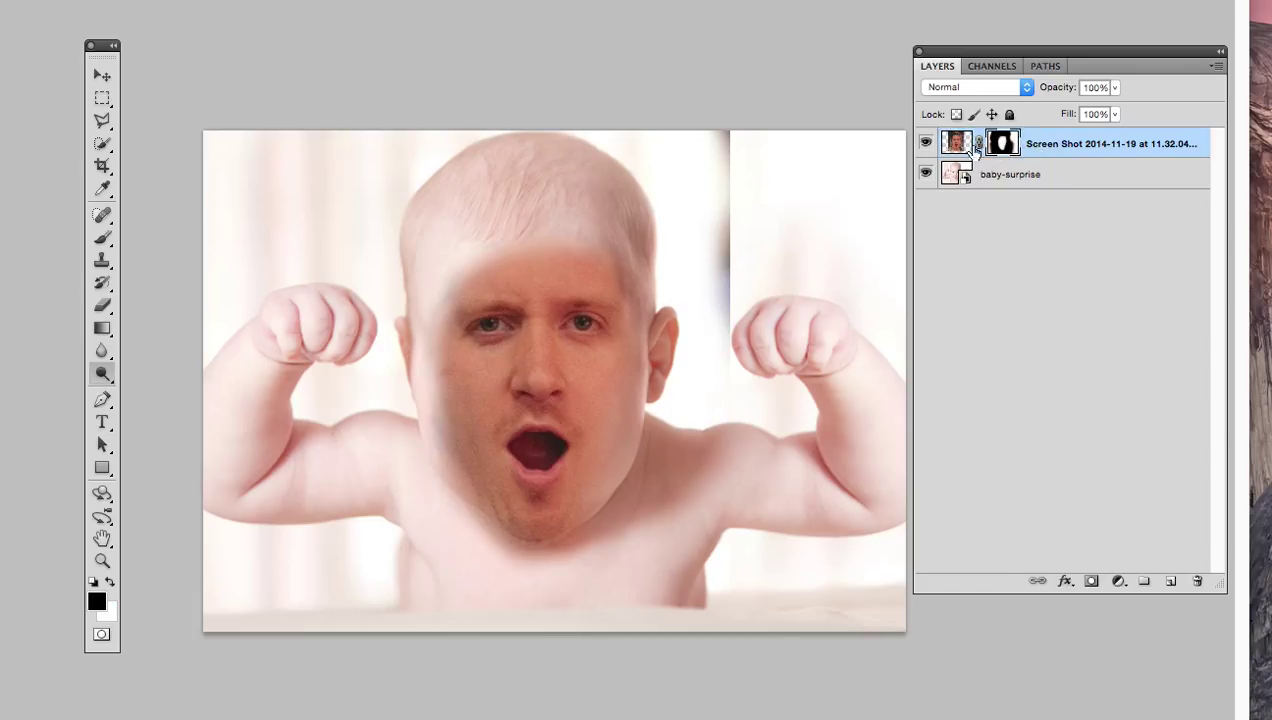
{"action": "left_click", "coordinate": [957, 148]}
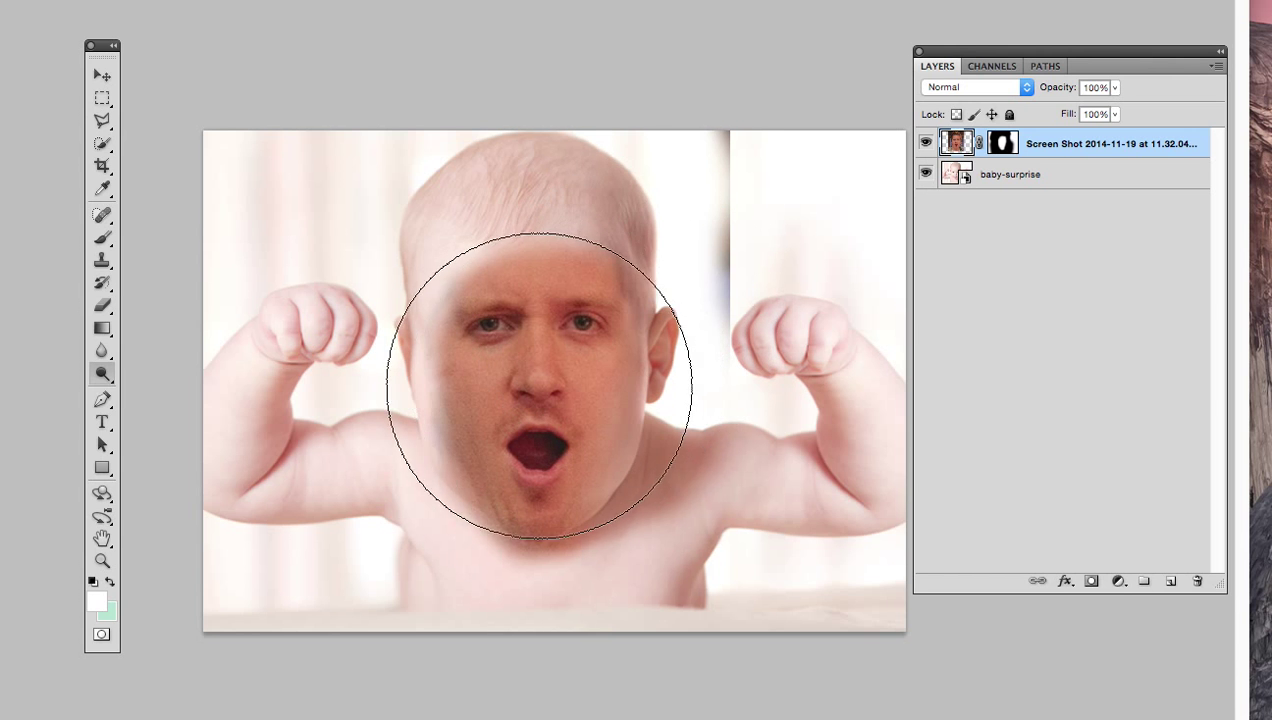
Lighten the man's face with the Dodge tool, using a smaller brush along the chin and face edges.
{"action": "mouse_move", "coordinate": [528, 447]}
{"action": "left_mouse_down"}
{"action": "mouse_move", "coordinate": [528, 313]}
{"action": "mouse_move", "coordinate": [489, 458]}
{"action": "mouse_move", "coordinate": [512, 469]}
{"action": "mouse_move", "coordinate": [504, 526]}
{"action": "mouse_move", "coordinate": [537, 281]}
{"action": "mouse_move", "coordinate": [566, 306]}
{"action": "mouse_move", "coordinate": [555, 323]}
{"action": "mouse_move", "coordinate": [558, 307]}
{"action": "mouse_move", "coordinate": [547, 320]}
{"action": "mouse_move", "coordinate": [464, 321]}
{"action": "mouse_move", "coordinate": [437, 290]}
{"action": "mouse_move", "coordinate": [446, 428]}
{"action": "left_mouse_up"}
{"action": "key", "text": "bracketleft"}
{"action": "key", "text": "bracketleft"}
{"action": "key", "text": "bracketleft"}
{"action": "key", "text": "bracketleft"}
{"action": "key", "text": "bracketleft"}
{"action": "mouse_move", "coordinate": [513, 541]}
{"action": "left_mouse_down"}
{"action": "mouse_move", "coordinate": [555, 553]}
{"action": "mouse_move", "coordinate": [584, 508]}
{"action": "left_mouse_up"}
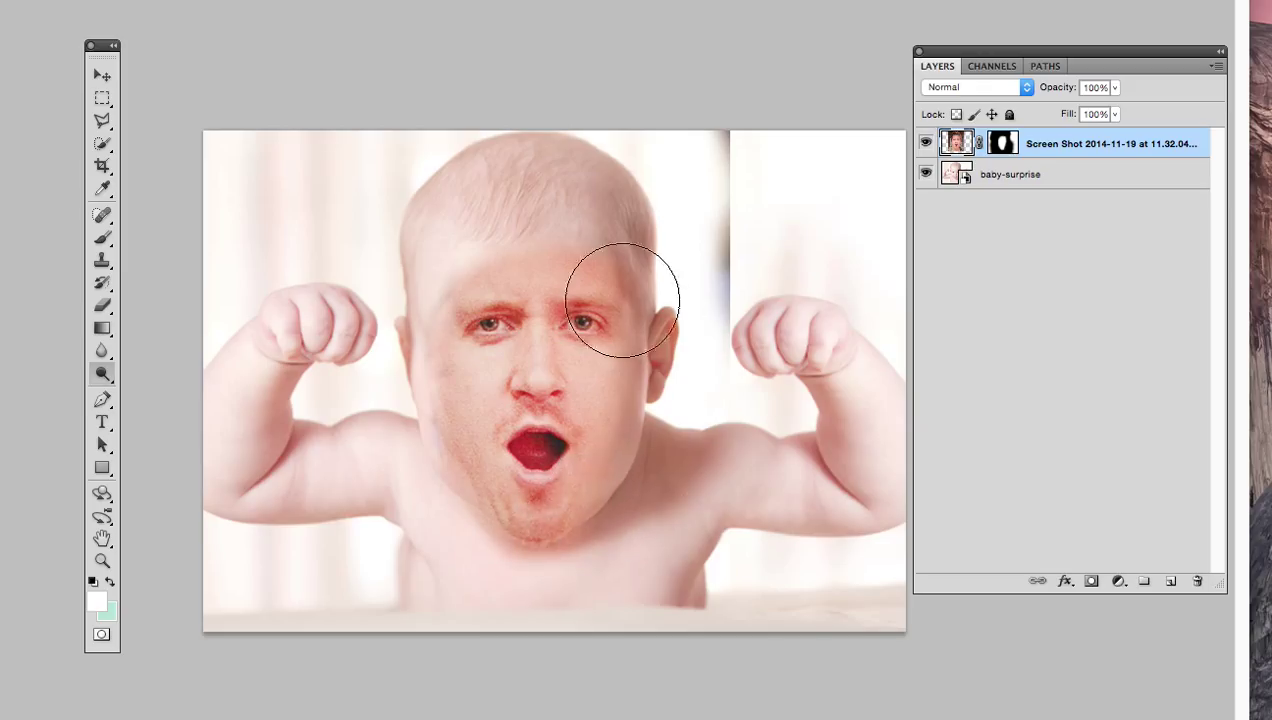
{"action": "mouse_move", "coordinate": [378, 411]}
{"action": "left_mouse_down"}
{"action": "mouse_move", "coordinate": [432, 434]}
{"action": "mouse_move", "coordinate": [443, 502]}
{"action": "left_mouse_up"}
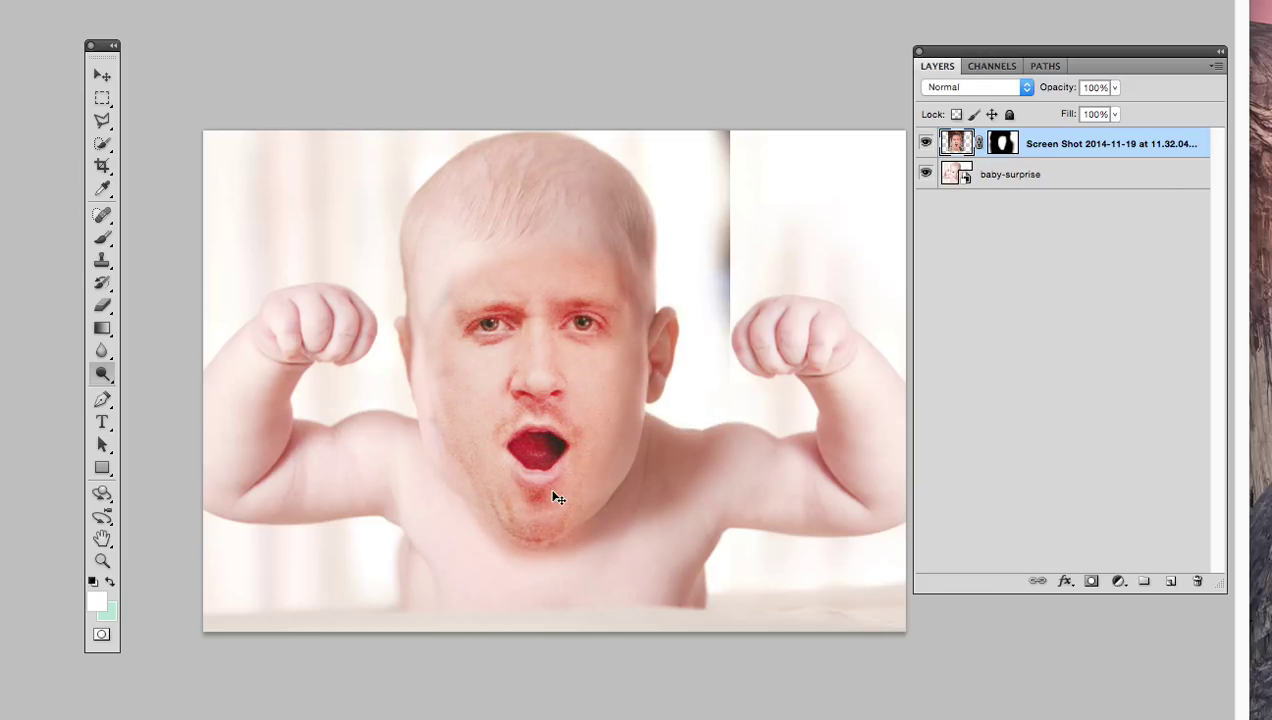
Start a Hue/Saturation adjustment on the face layer, slightly adjust the Master sliders, and set the Reds lightness to +10.
{"action": "key", "text": "super+u"}
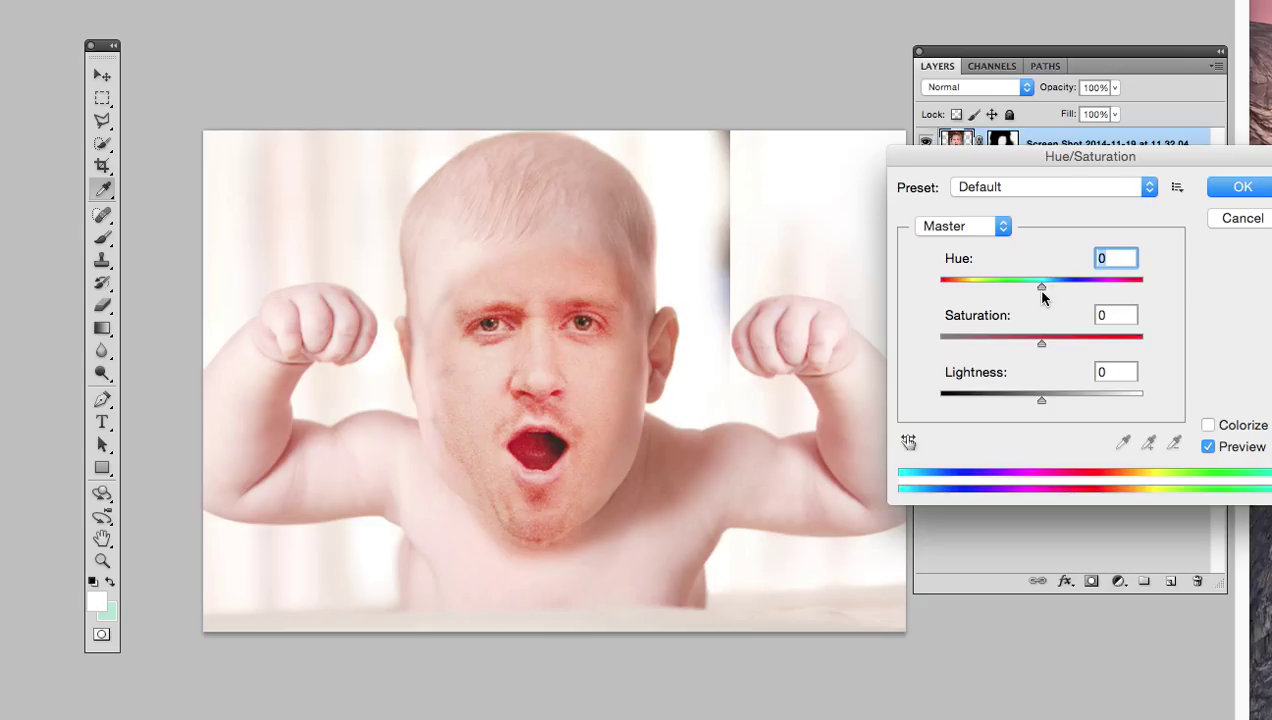
{"action": "mouse_move", "coordinate": [1042, 290]}
{"action": "left_mouse_down"}
{"action": "mouse_move", "coordinate": [985, 286]}
{"action": "mouse_move", "coordinate": [1062, 288]}
{"action": "mouse_move", "coordinate": [1012, 290]}
{"action": "mouse_move", "coordinate": [1043, 290]}
{"action": "left_mouse_up"}
{"action": "mouse_move", "coordinate": [1042, 346]}
{"action": "left_mouse_down"}
{"action": "mouse_move", "coordinate": [997, 346]}
{"action": "mouse_move", "coordinate": [1073, 349]}
{"action": "mouse_move", "coordinate": [1043, 346]}
{"action": "left_mouse_up"}
{"action": "left_click", "coordinate": [975, 228]}
{"action": "left_click", "coordinate": [957, 243]}
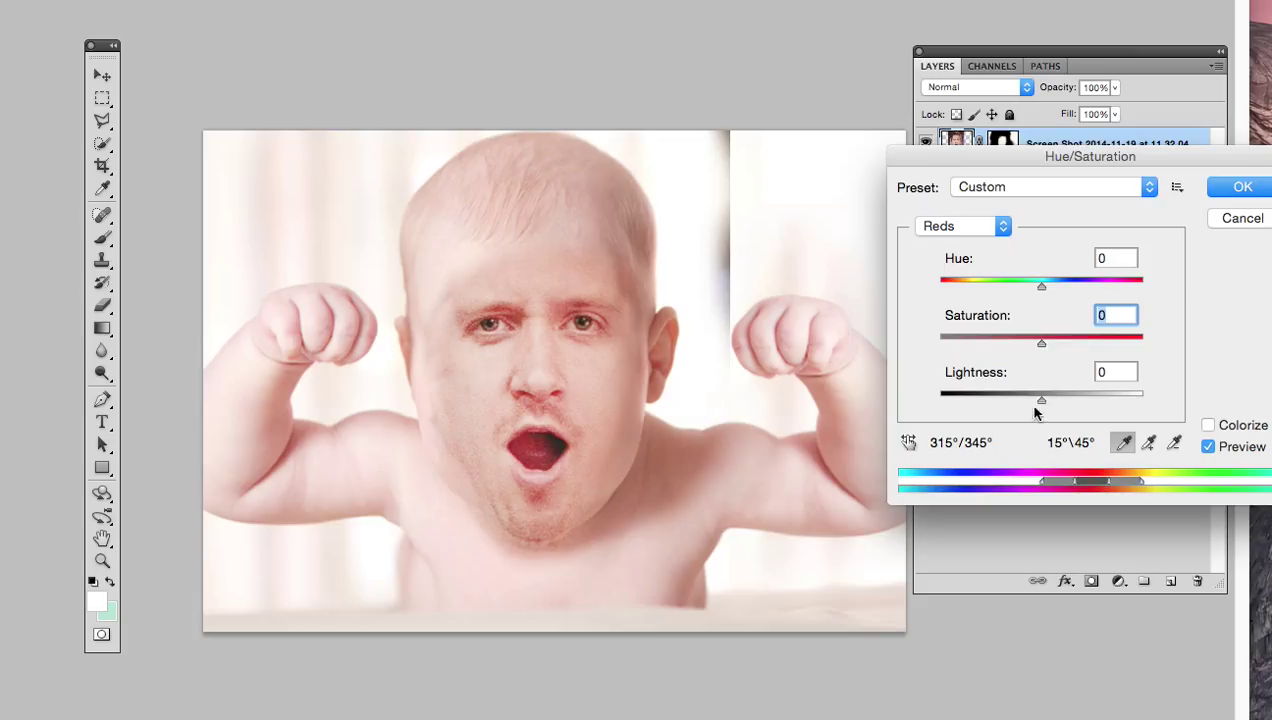
{"action": "left_click_drag", "start_coordinate": [1041, 401], "coordinate": [1046, 405]}
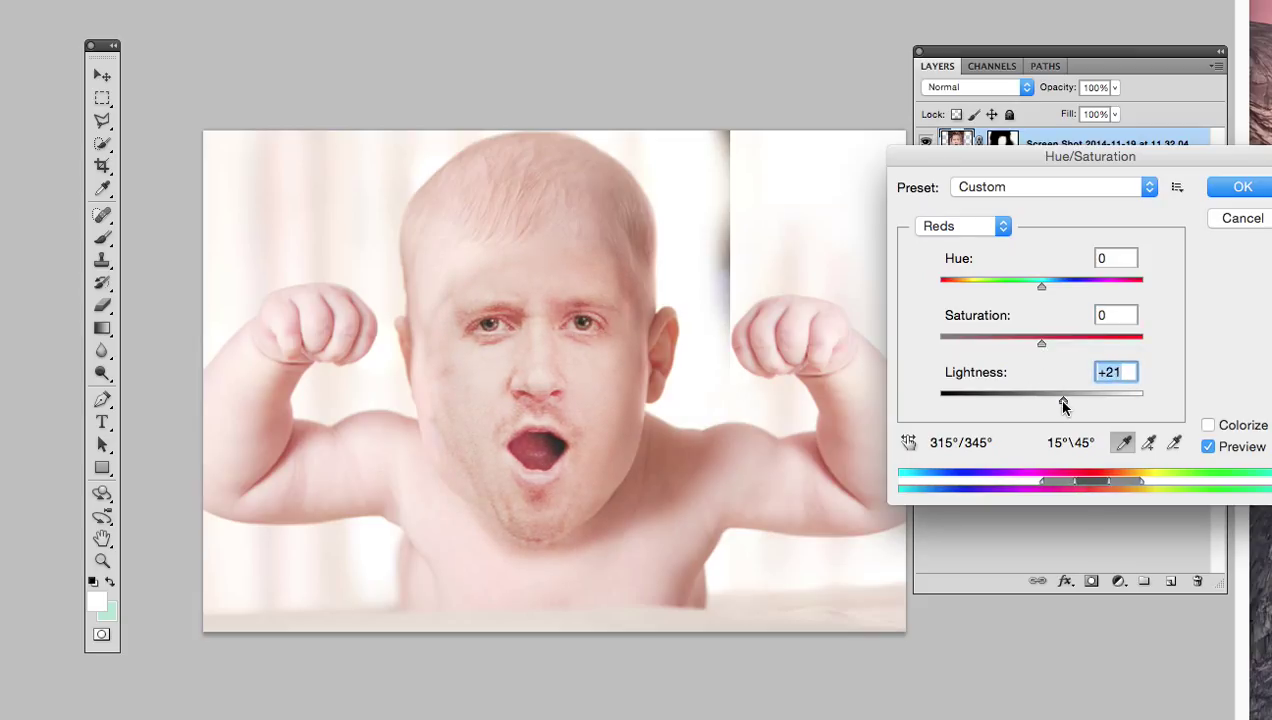
{"action": "mouse_move", "coordinate": [1065, 400]}
{"action": "left_mouse_down"}
{"action": "mouse_move", "coordinate": [1078, 403]}
{"action": "mouse_move", "coordinate": [1059, 409]}
{"action": "mouse_move", "coordinate": [1070, 406]}
{"action": "left_mouse_up"}
{"action": "left_click_drag", "start_coordinate": [1067, 158], "coordinate": [919, 162]}
{"action": "left_click_drag", "start_coordinate": [991, 190], "coordinate": [906, 342]}
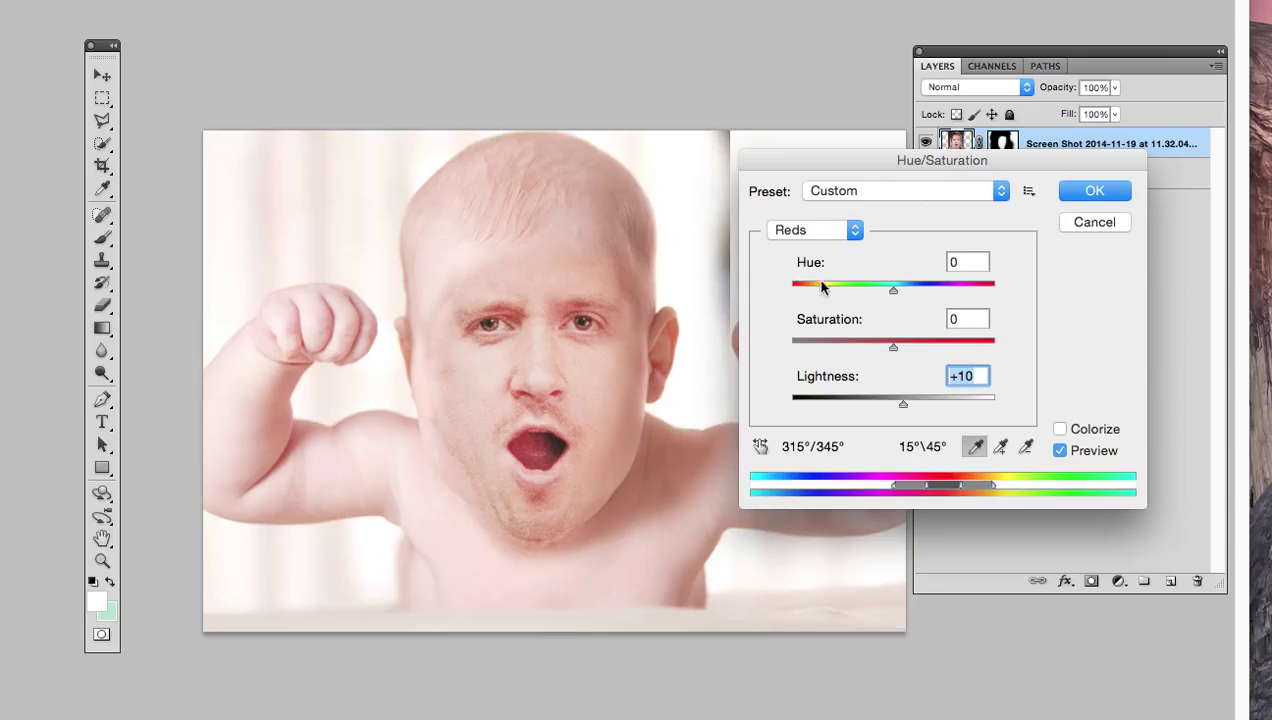
Set the Master saturation to -10 and apply the Hue/Saturation adjustment to the face layer.
{"action": "left_click", "coordinate": [832, 231]}
{"action": "left_click", "coordinate": [811, 210]}
{"action": "left_click_drag", "start_coordinate": [876, 348], "coordinate": [888, 354]}
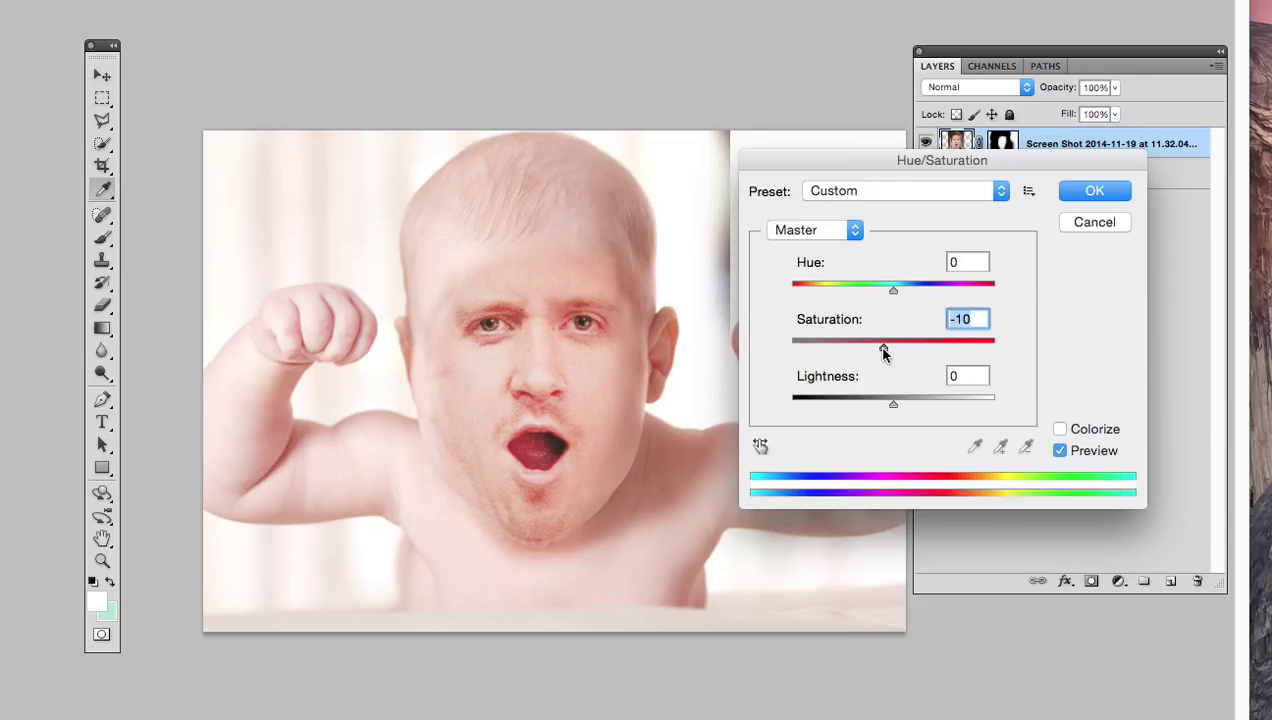
{"action": "left_click", "coordinate": [1095, 192]}
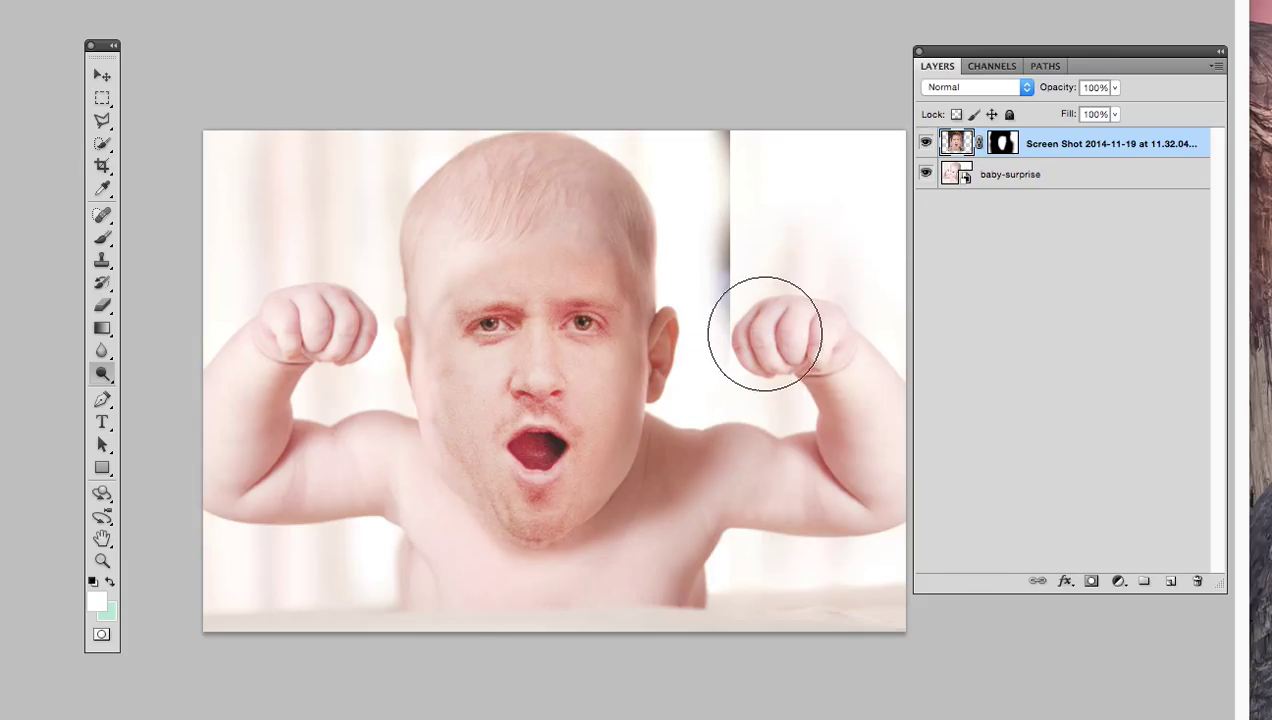
Reduce the face layer's Reds saturation to about -31 with another Hue/Saturation adjustment.
{"action": "key", "text": "super+u"}
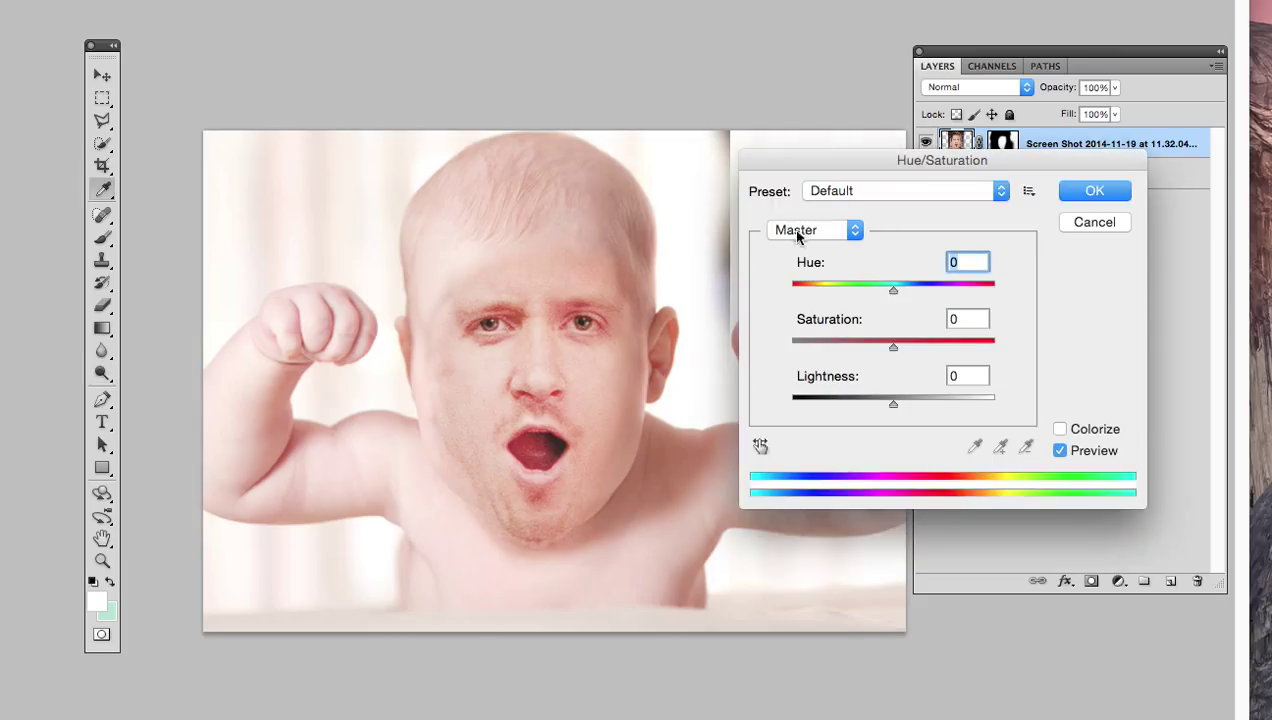
{"action": "left_click", "coordinate": [792, 232]}
{"action": "left_click", "coordinate": [800, 247]}
{"action": "left_click", "coordinate": [892, 348]}
{"action": "left_click_drag", "start_coordinate": [890, 352], "coordinate": [866, 352]}
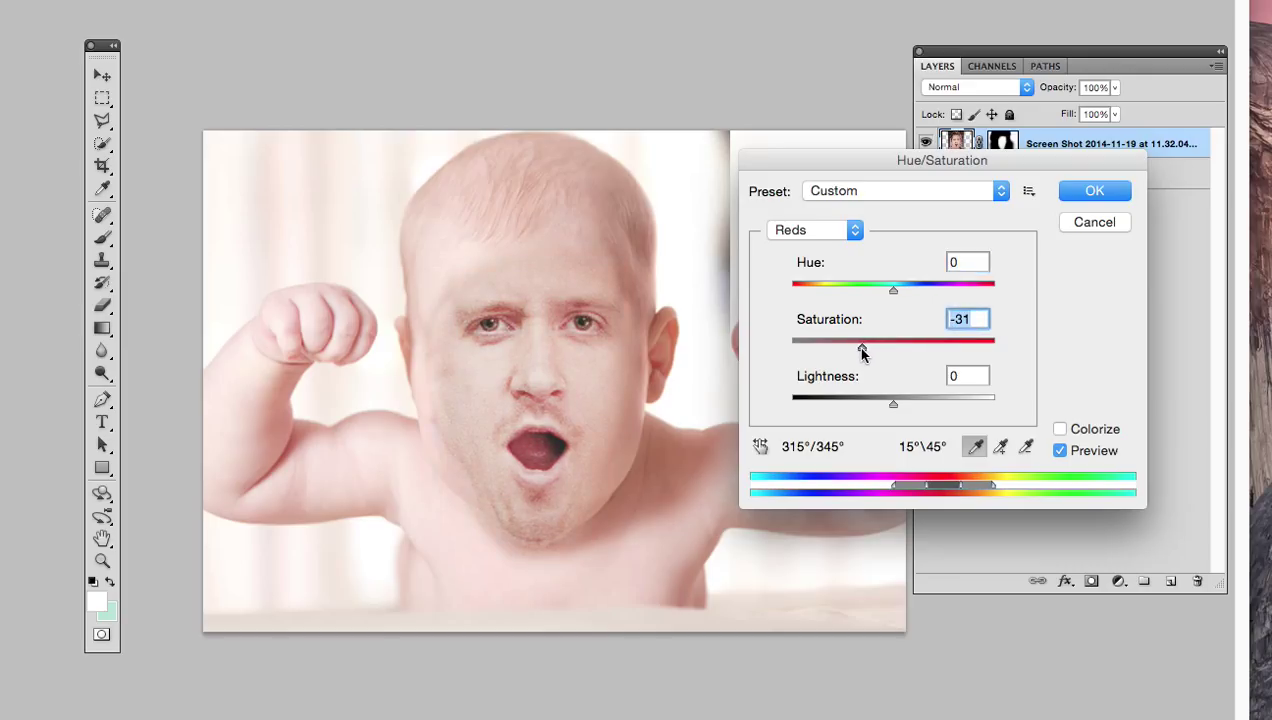
{"action": "left_click", "coordinate": [1108, 227]}
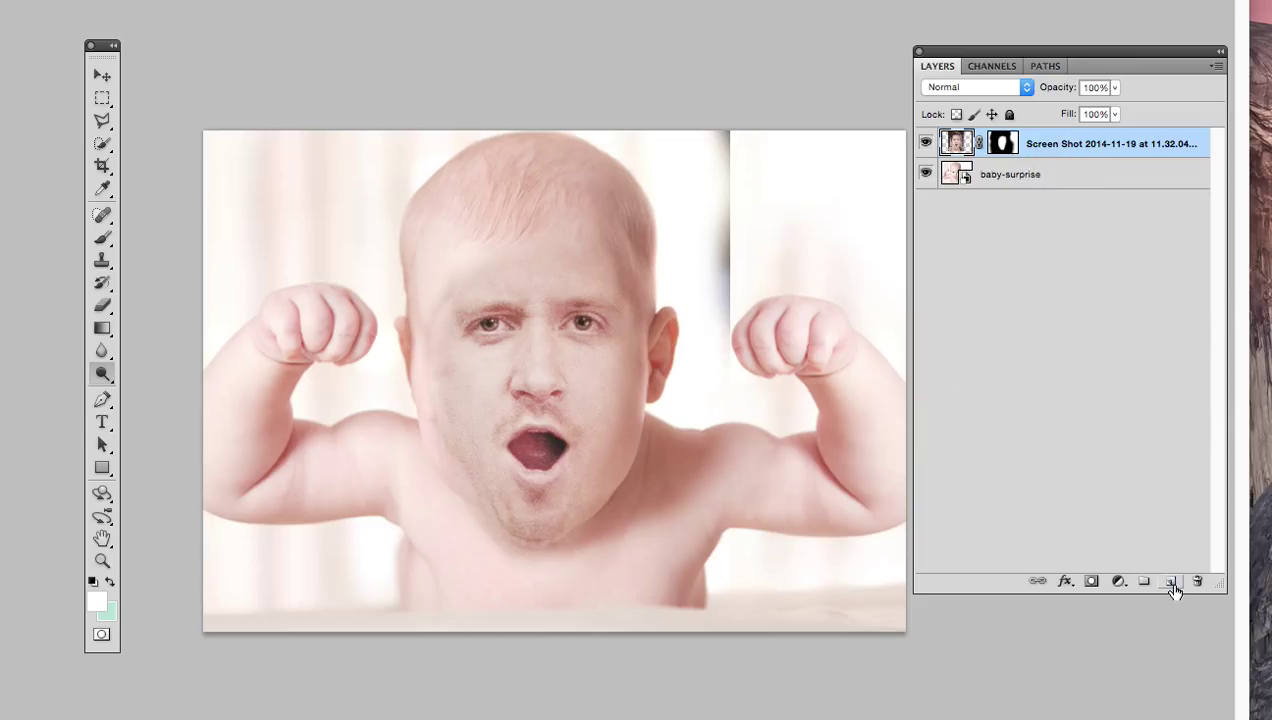
Duplicate the face and baby-surprise layers together as a backup and hide both copies.
{"action": "left_click", "coordinate": [1062, 178]}
{"action": "left_click", "coordinate": [1058, 152], "text": "shift"}
{"action": "left_click_drag", "start_coordinate": [1079, 173], "coordinate": [1170, 580]}
{"action": "left_click", "coordinate": [926, 174]}
{"action": "left_click", "coordinate": [926, 143]}
Merge the original face layer and the baby-surprise layer into a single layer.
{"action": "left_click", "coordinate": [1025, 230], "text": "shift"}
{"action": "left_click", "coordinate": [1044, 258]}
{"action": "left_click", "coordinate": [1043, 228]}
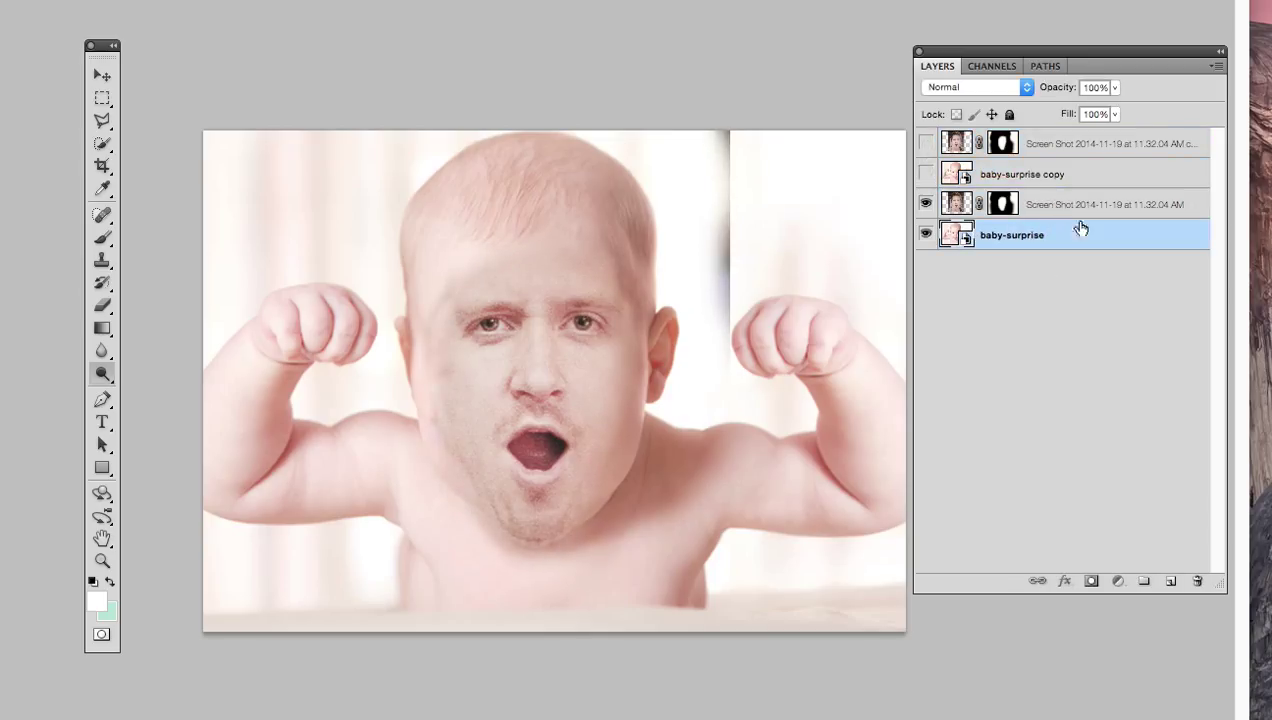
{"action": "left_click", "coordinate": [1073, 212], "text": "shift"}
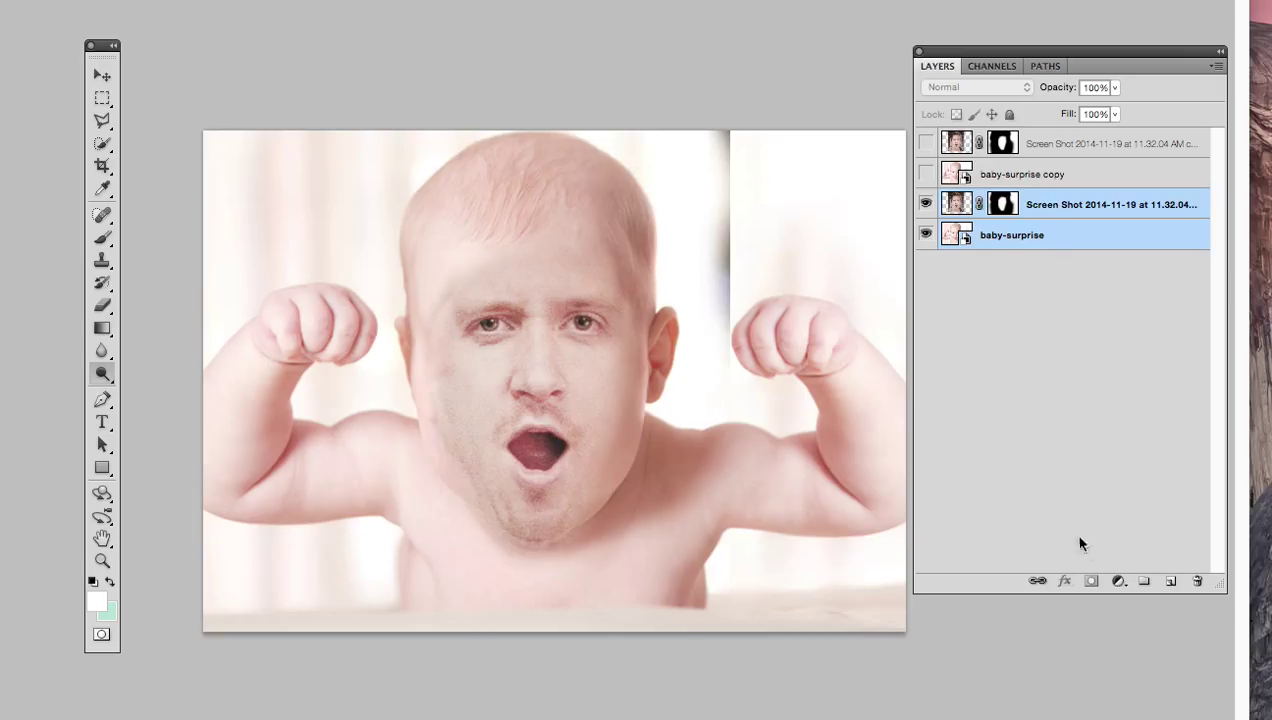
{"action": "key", "text": "super+e"}
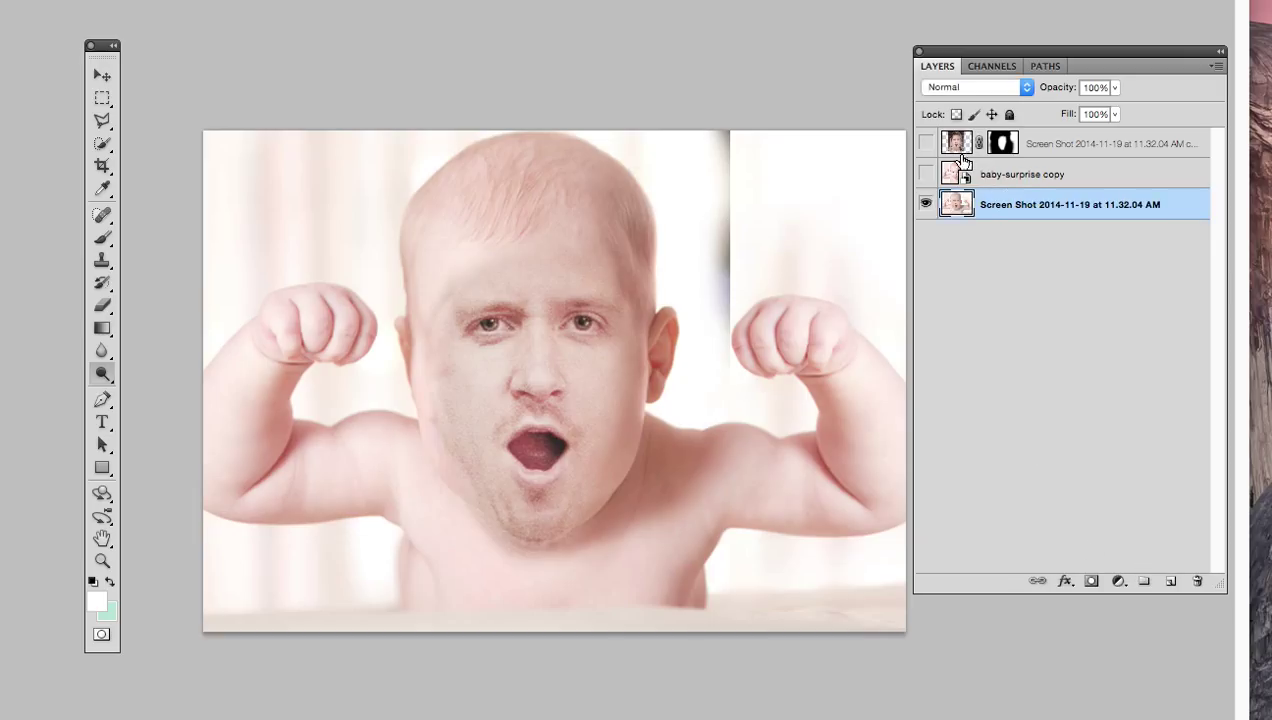
Blend the forehead seam with the Clone Stamp tool, sampling nearby baby skin and undoing the misplaced stroke.
{"action": "left_click", "coordinate": [461, 248]}
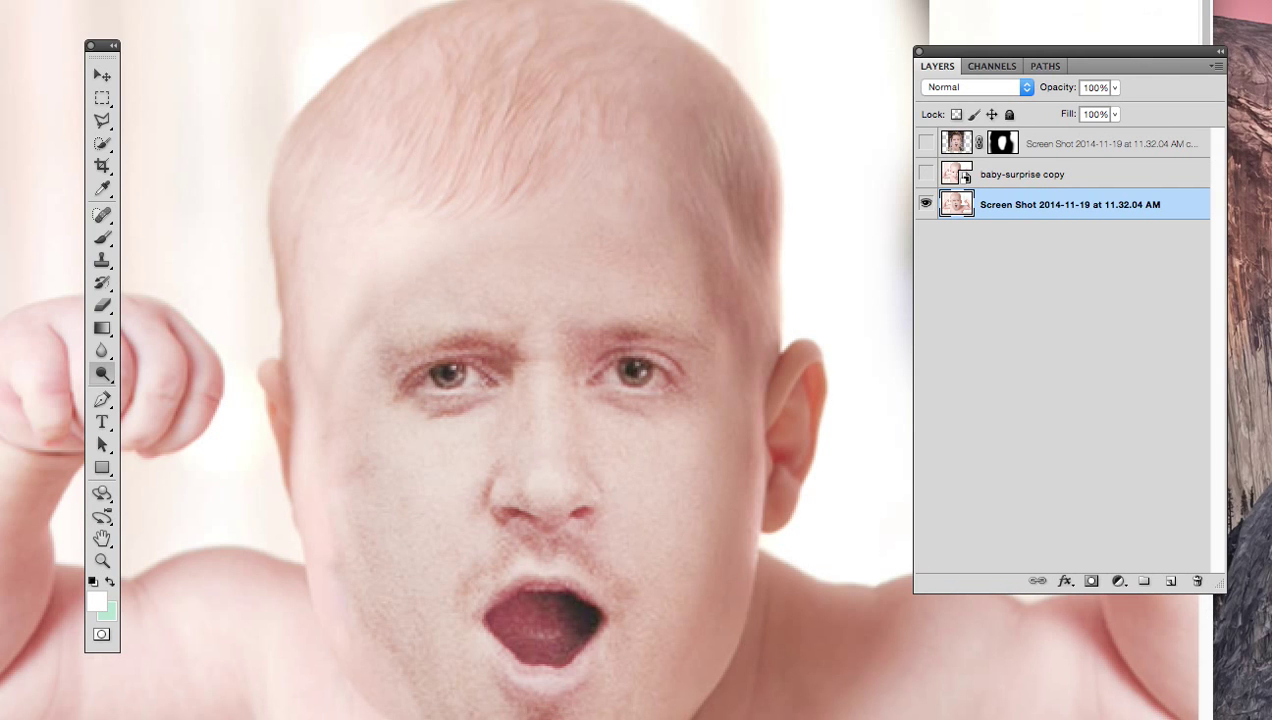
{"action": "left_click", "coordinate": [773, 546], "text": "alt"}
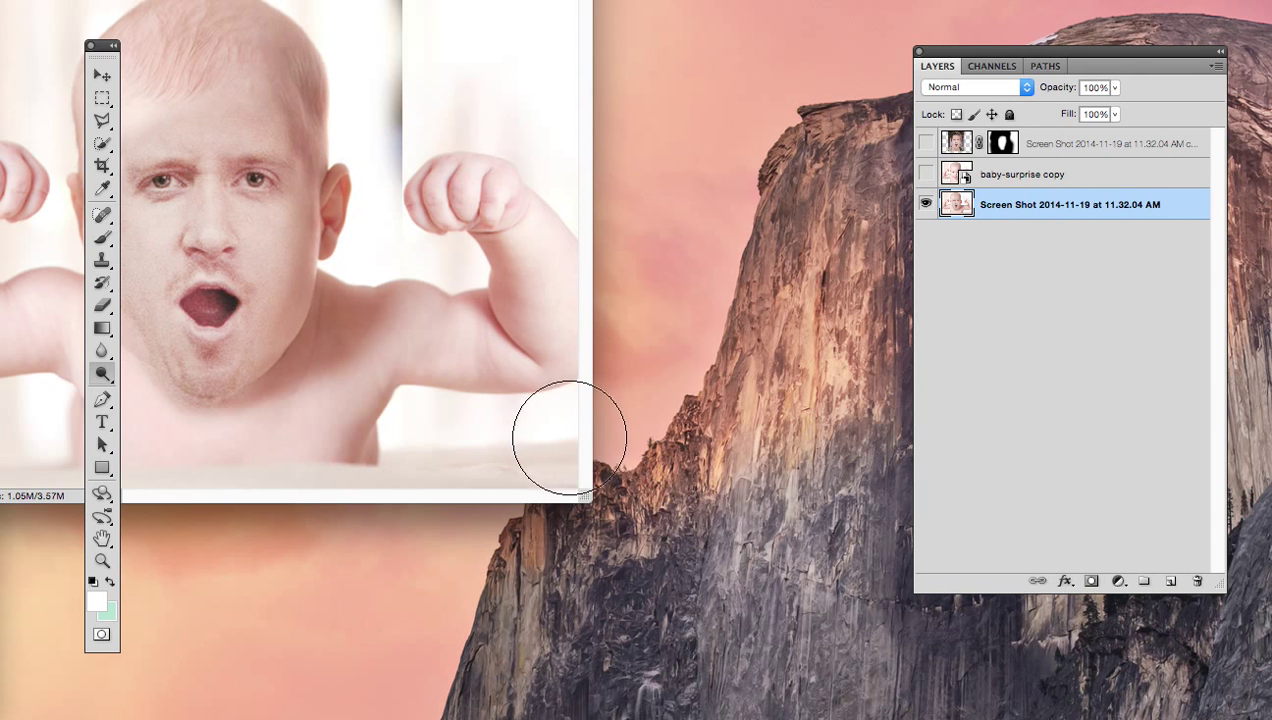
{"action": "left_click_drag", "start_coordinate": [588, 494], "coordinate": [1202, 719]}
{"action": "left_click", "coordinate": [110, 261]}
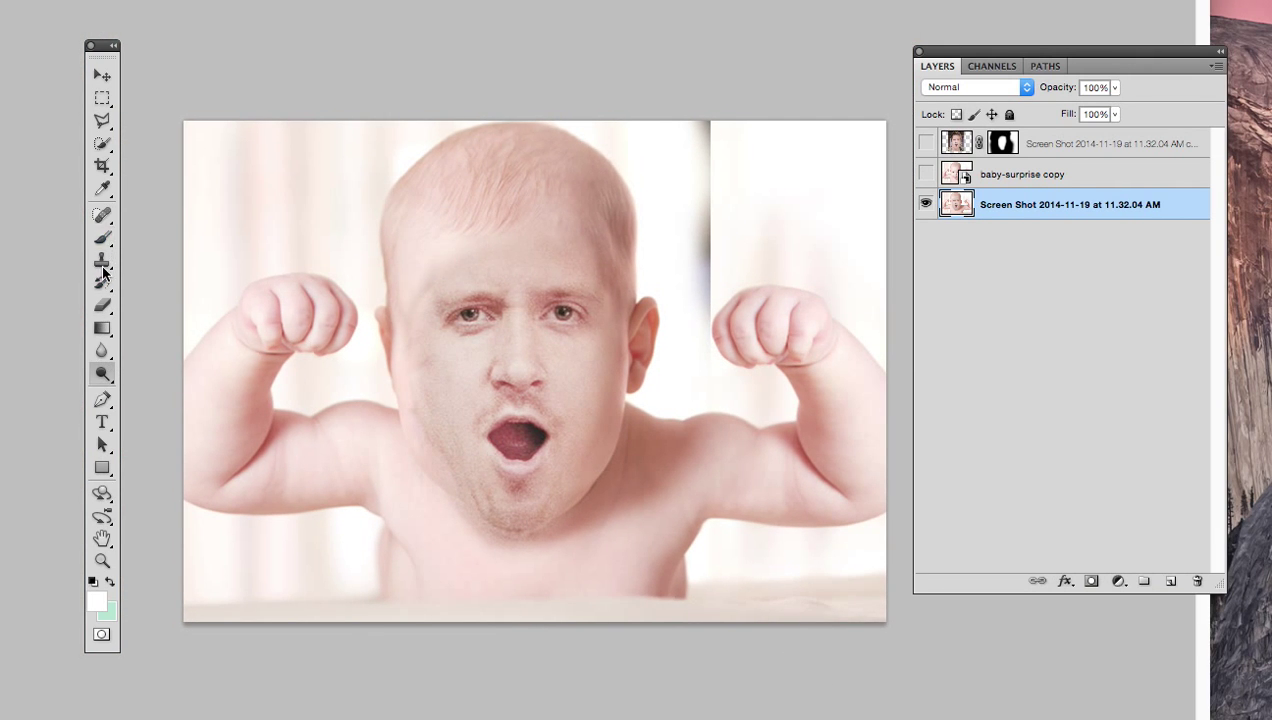
{"action": "left_click", "coordinate": [424, 240], "text": "alt"}
{"action": "left_click", "coordinate": [417, 259], "text": "alt"}
{"action": "left_click", "coordinate": [414, 256], "text": "alt"}
{"action": "mouse_move", "coordinate": [432, 259]}
{"action": "left_mouse_down"}
{"action": "mouse_move", "coordinate": [490, 245]}
{"action": "mouse_move", "coordinate": [411, 250]}
{"action": "mouse_move", "coordinate": [446, 232]}
{"action": "mouse_move", "coordinate": [446, 265]}
{"action": "mouse_move", "coordinate": [487, 248]}
{"action": "left_mouse_up"}
{"action": "left_click", "coordinate": [408, 247]}
{"action": "key", "text": "super+z"}
{"action": "left_click", "coordinate": [421, 256], "text": "alt"}
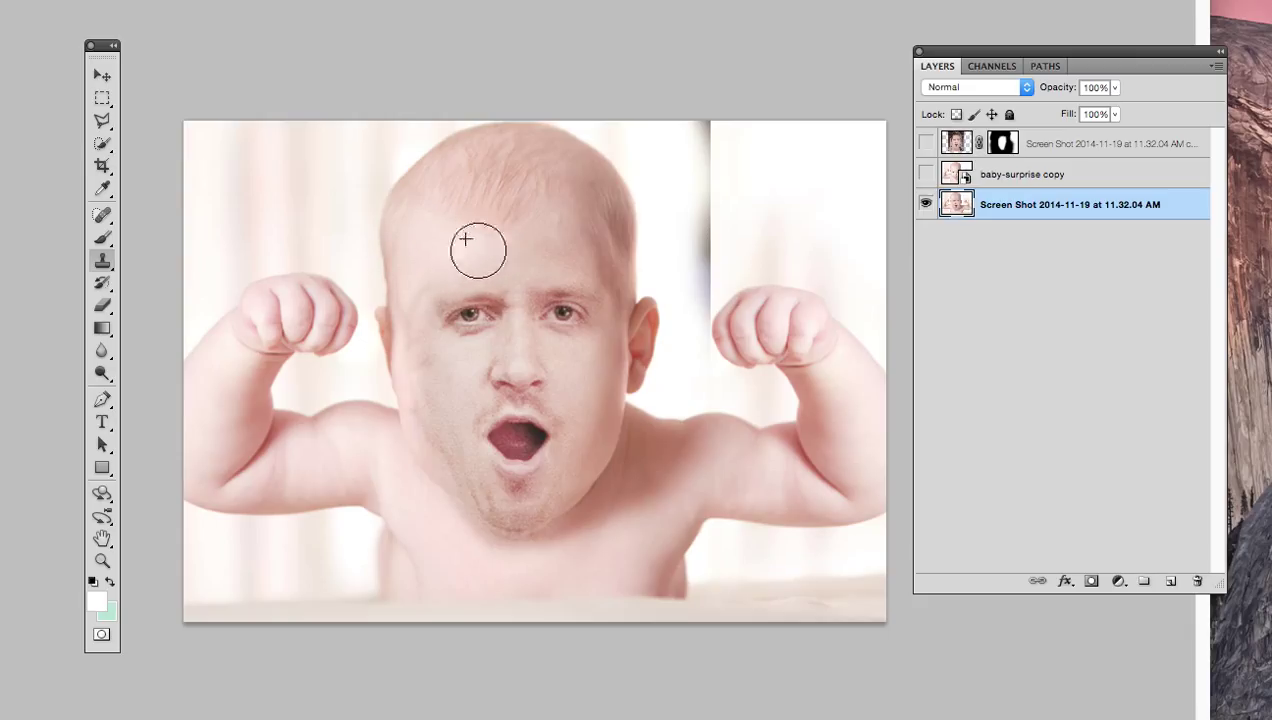
Clone smooth baby skin over the edge of the man's cheek on the image's left side.
{"action": "left_click_drag", "start_coordinate": [420, 421], "coordinate": [425, 399]}
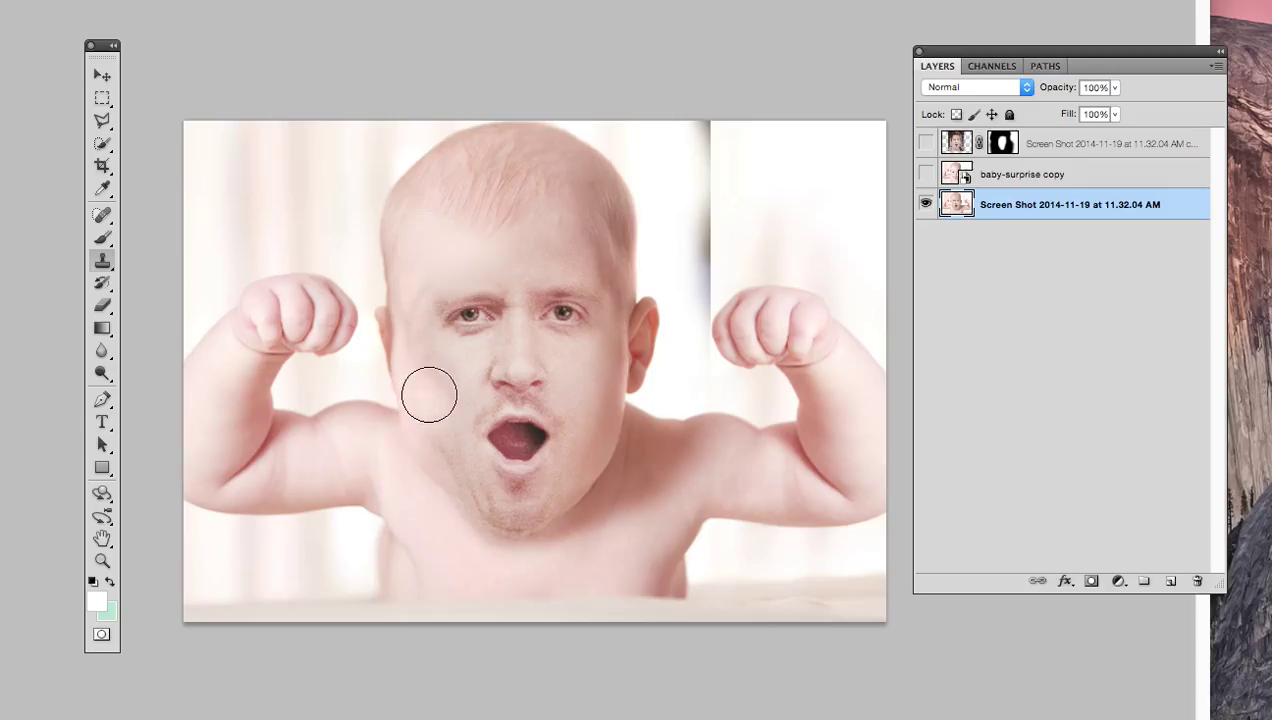
{"action": "left_click", "coordinate": [419, 341], "text": "alt"}
{"action": "left_click_drag", "start_coordinate": [430, 374], "coordinate": [456, 400]}
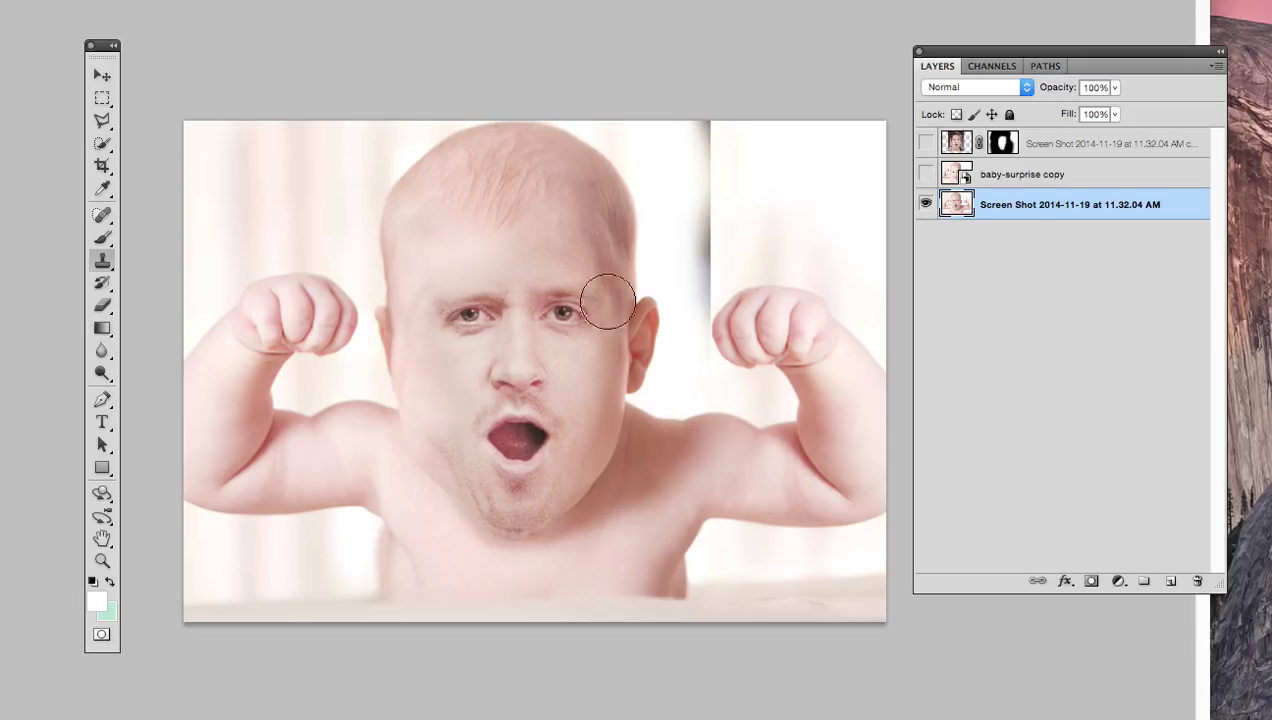
Clone chest skin along the lower edge of the chin, undoing the first stroke.
{"action": "left_click", "coordinate": [478, 580], "text": "alt"}
{"action": "mouse_move", "coordinate": [455, 535]}
{"action": "left_mouse_down"}
{"action": "mouse_move", "coordinate": [481, 547]}
{"action": "mouse_move", "coordinate": [454, 522]}
{"action": "mouse_move", "coordinate": [475, 542]}
{"action": "left_mouse_up"}
{"action": "key", "text": "super+z"}
{"action": "mouse_move", "coordinate": [572, 541]}
{"action": "left_mouse_down"}
{"action": "mouse_move", "coordinate": [577, 528]}
{"action": "mouse_move", "coordinate": [514, 565]}
{"action": "left_mouse_up"}
Clone sampled baby skin over the stubbly jawline on the image's left side, from the cheek to the chin.
{"action": "left_click", "coordinate": [548, 568], "text": "alt"}
{"action": "left_click_drag", "start_coordinate": [429, 464], "coordinate": [430, 452]}
{"action": "left_click", "coordinate": [421, 490], "text": "alt"}
{"action": "left_click", "coordinate": [421, 445]}
{"action": "left_click", "coordinate": [460, 562], "text": "alt"}
{"action": "left_click", "coordinate": [448, 454]}
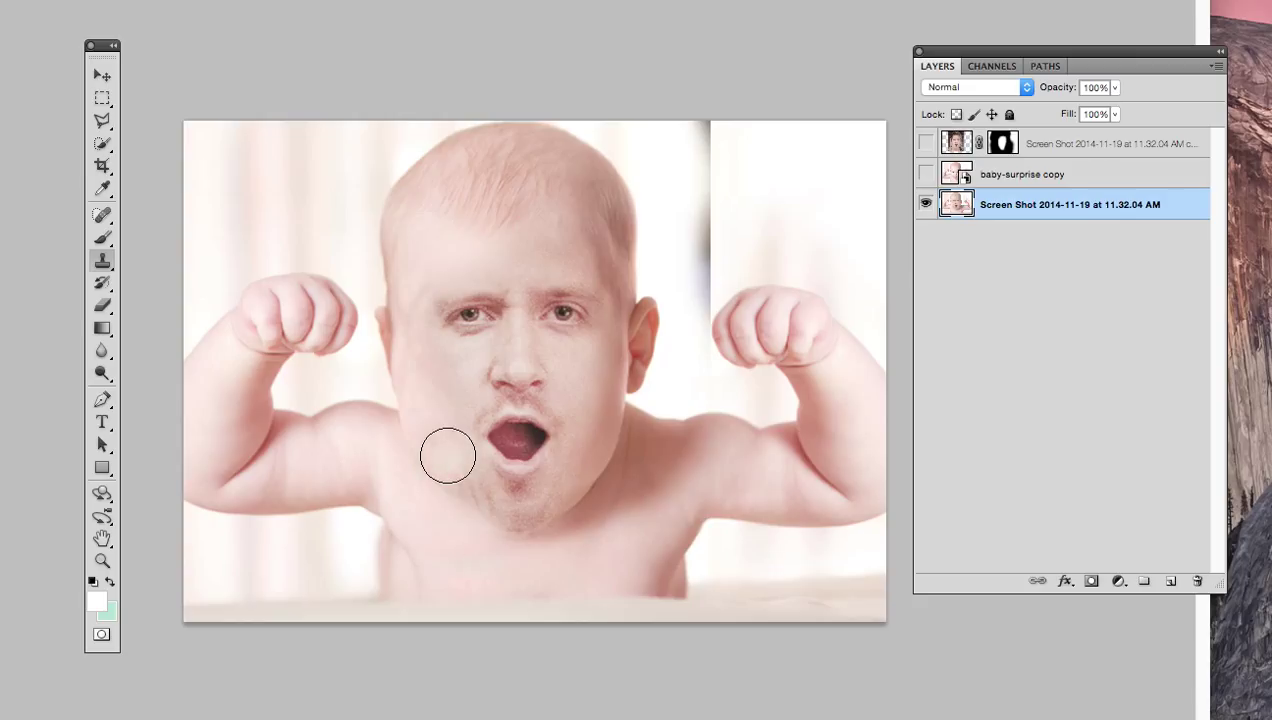
{"action": "left_click_drag", "start_coordinate": [480, 501], "coordinate": [459, 472]}
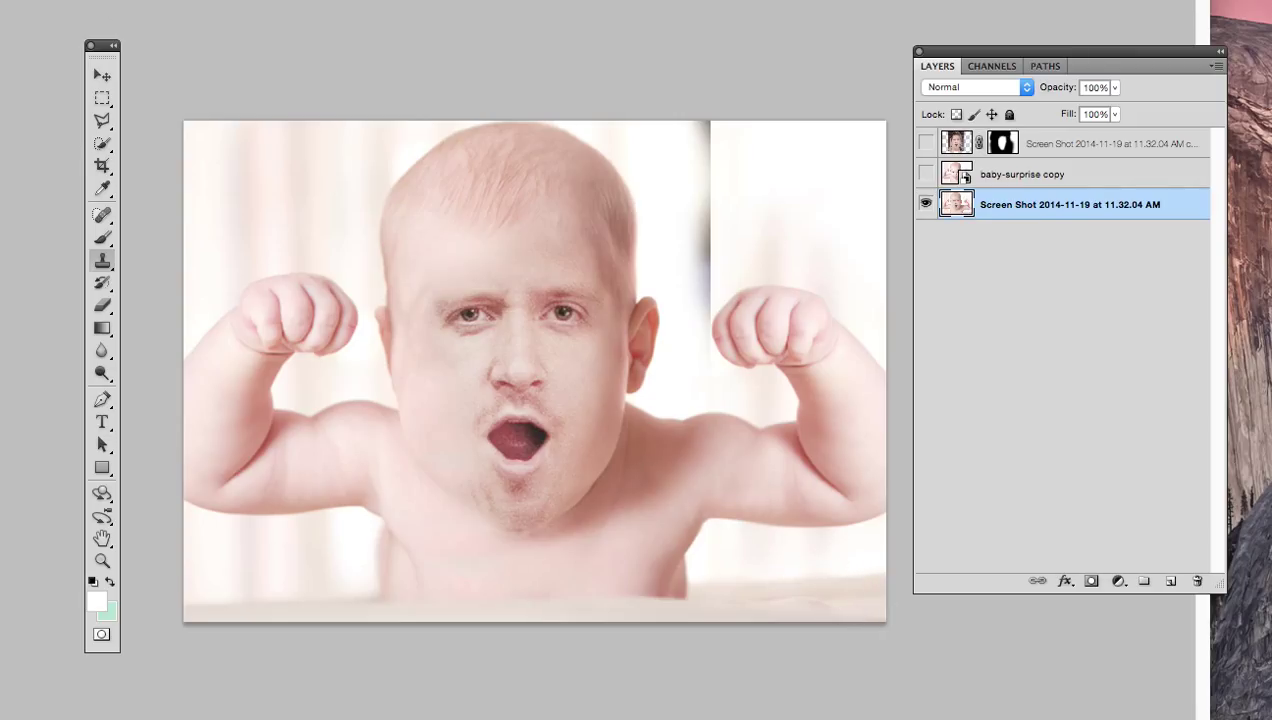
Open a Hue/Saturation adjustment for the merged layer and move its dialog clear of the face.
{"action": "key", "text": "super+u"}
{"action": "left_click_drag", "start_coordinate": [936, 160], "coordinate": [820, 222]}
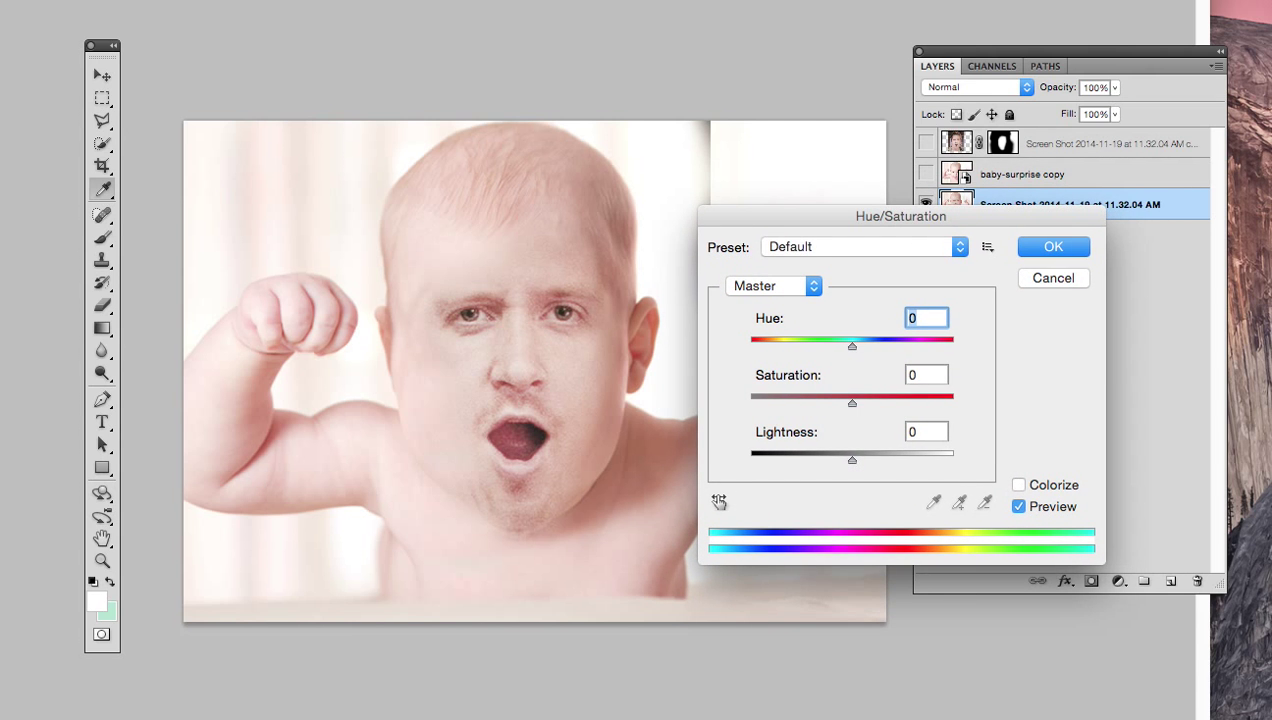
Switch to Chrome to examine the faces in the Facebook photo of three face-swapped babies, and close the browser window.
{"action": "key", "text": "super+Tab"}
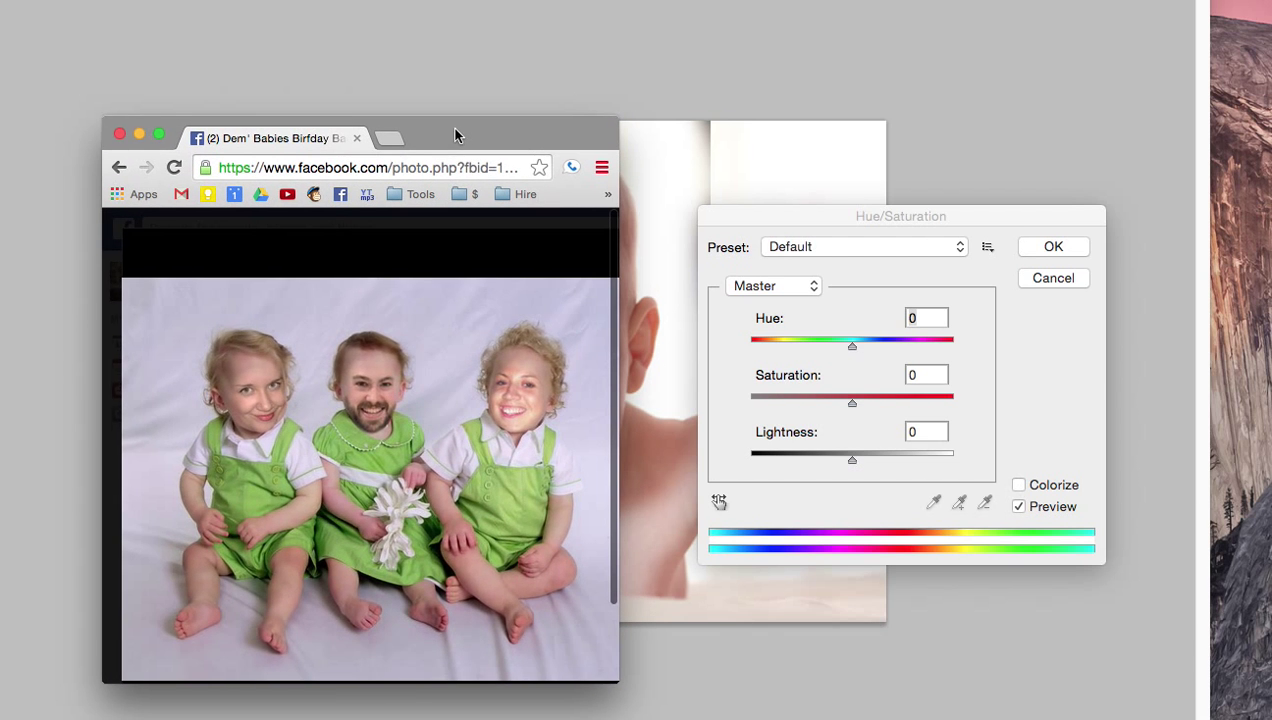
{"action": "left_click", "coordinate": [372, 358]}
{"action": "left_click", "coordinate": [245, 430]}
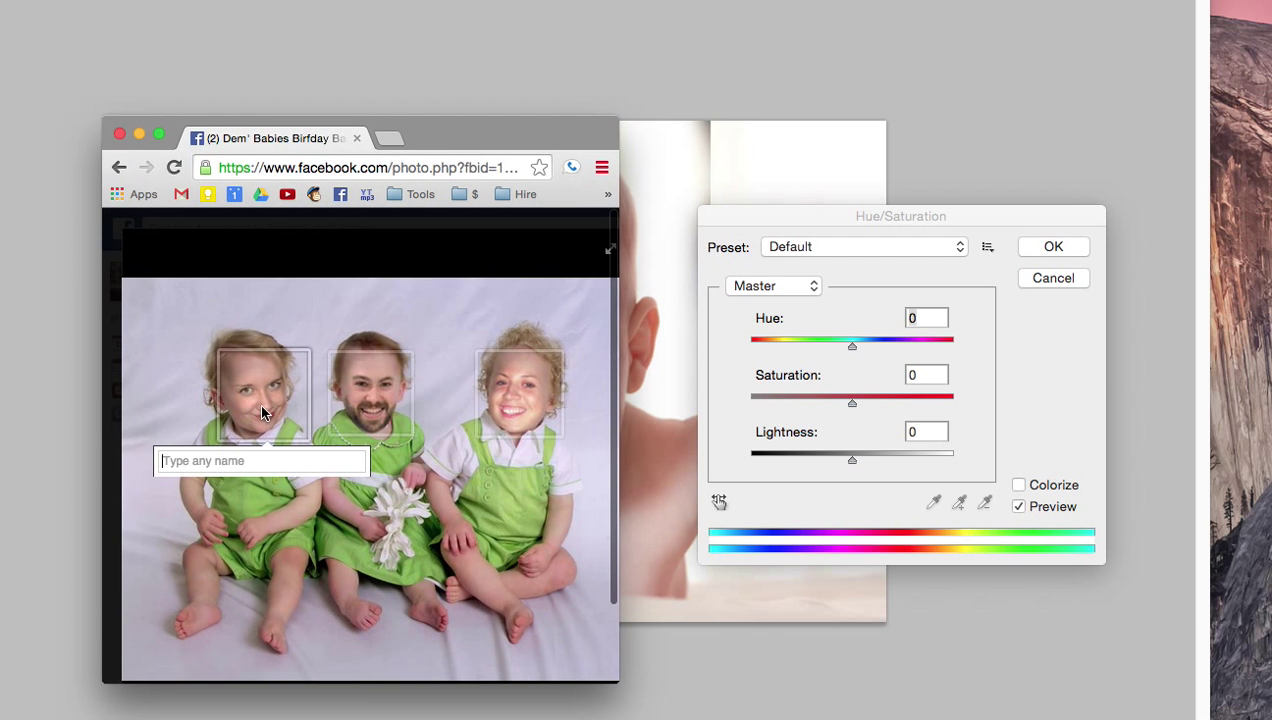
{"action": "left_click", "coordinate": [393, 392]}
{"action": "left_click", "coordinate": [561, 397]}
{"action": "key", "text": "Escape"}
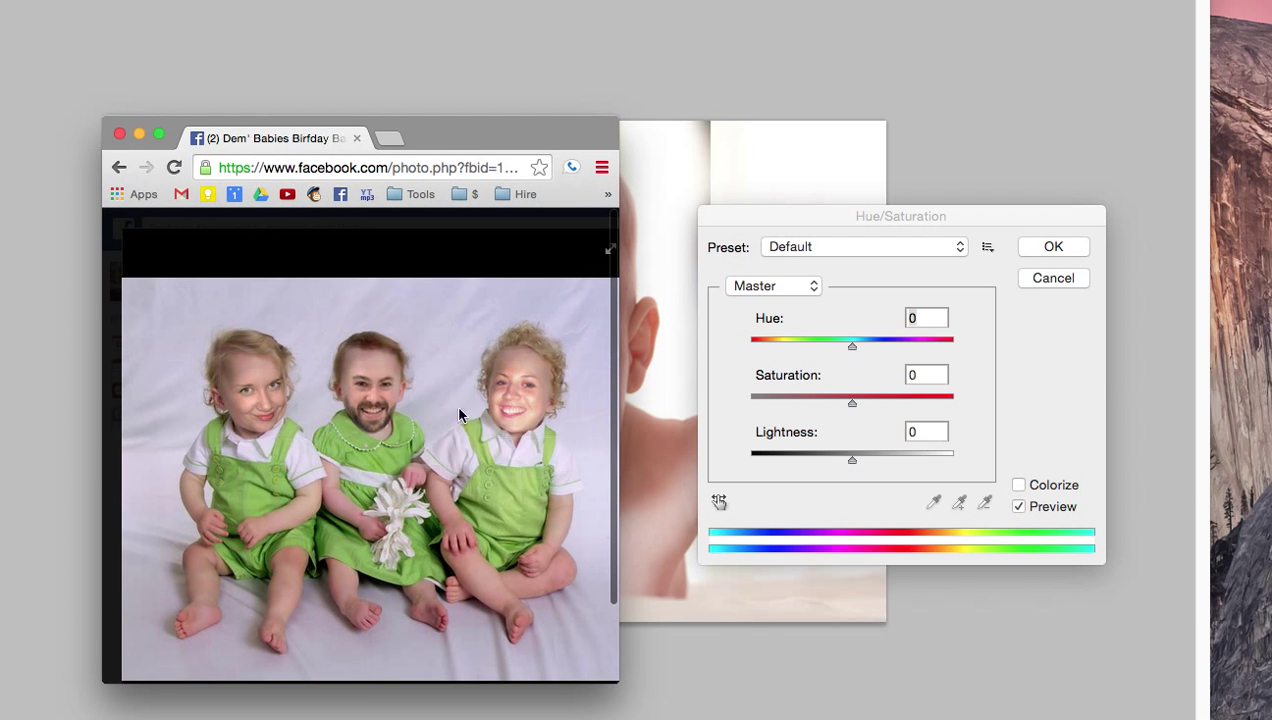
{"action": "left_click", "coordinate": [119, 134]}
{"action": "left_click_drag", "start_coordinate": [890, 215], "coordinate": [1050, 188]}
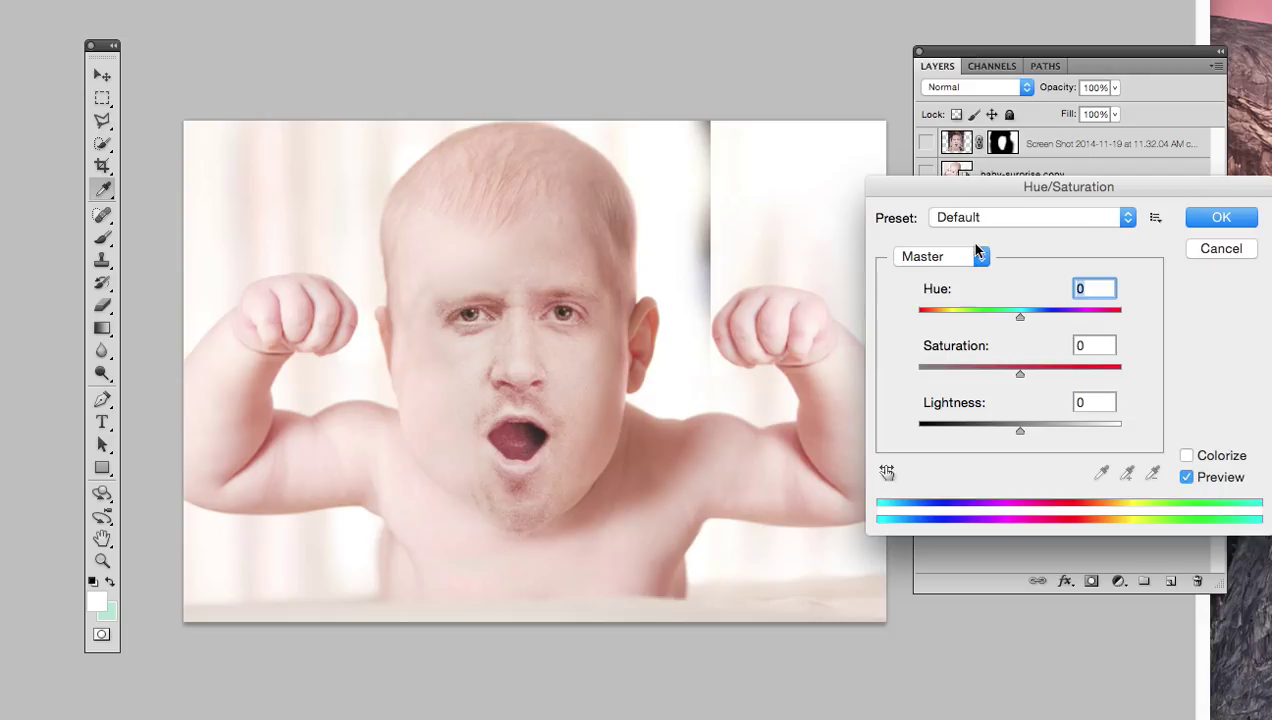